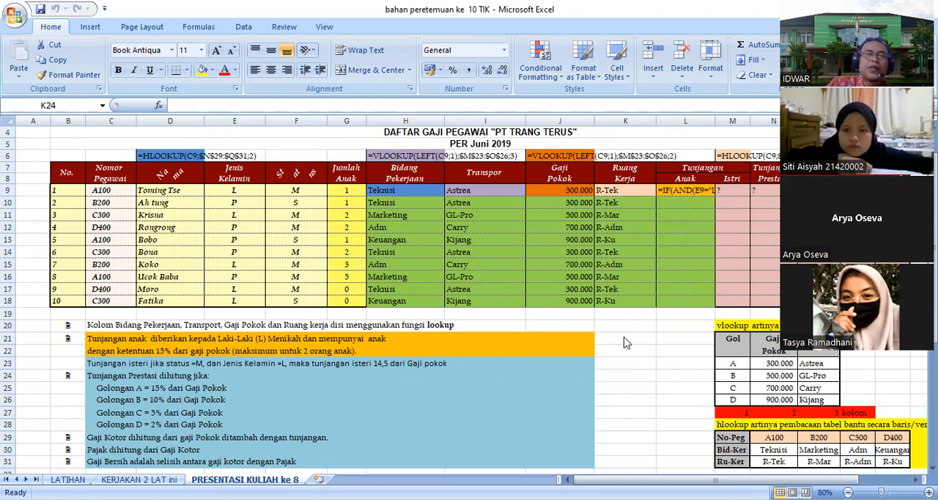
Step: Examine the salary table's given and lookup-filled columns, the Bidang Pekerjaan formula in H9, and the horizontal helper table it reads
scroll(623, 341, "down", 1)
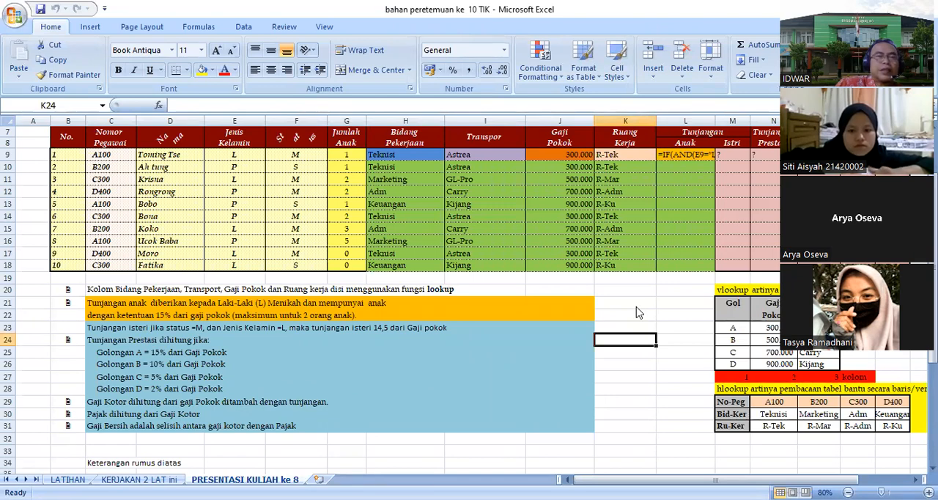
scroll(159, 197, "up", 2)
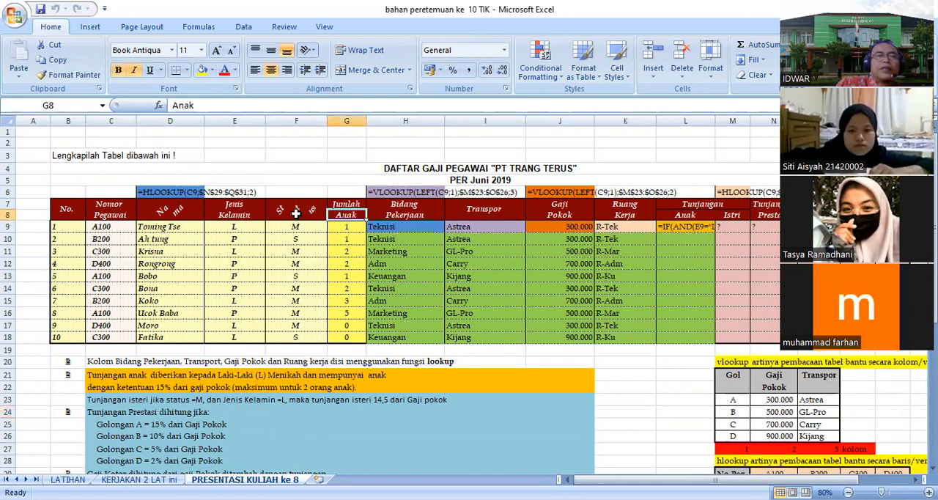
left_click_drag(58, 211, 333, 333)
left_click(664, 370)
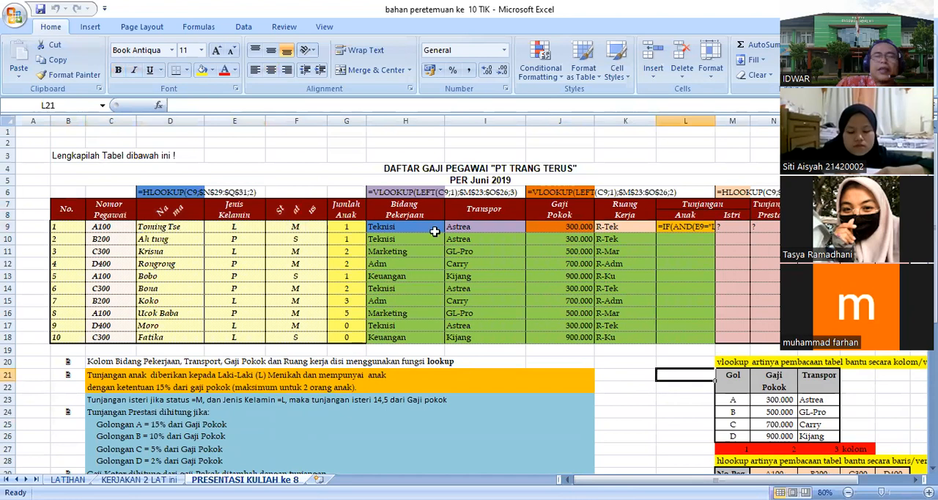
left_click_drag(393, 209, 608, 327)
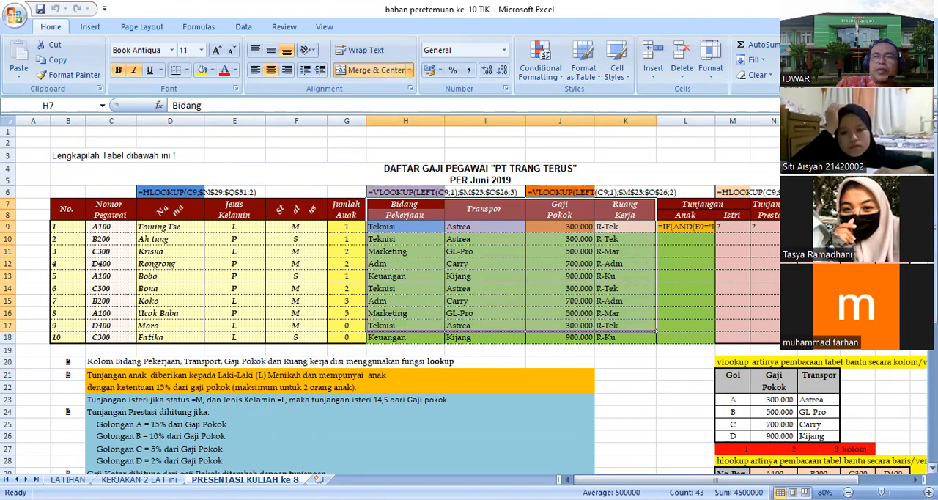
scroll(608, 327, "down", 2)
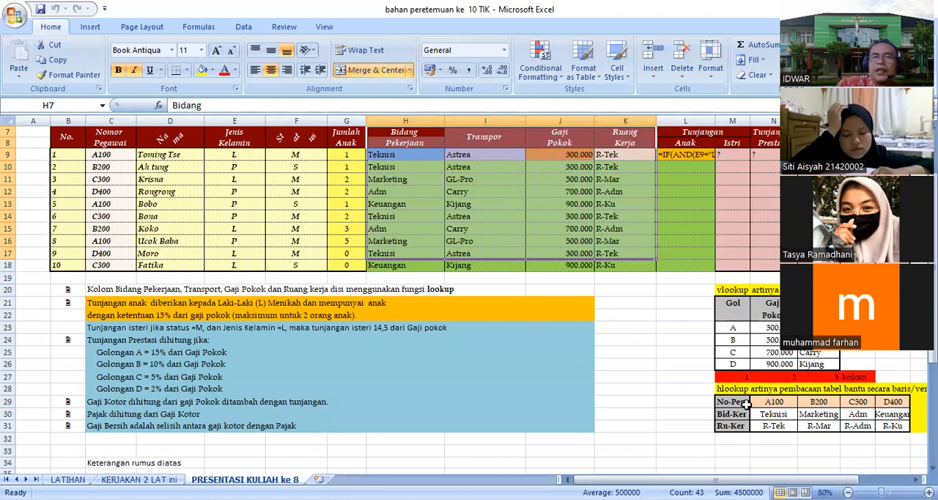
left_click(733, 186)
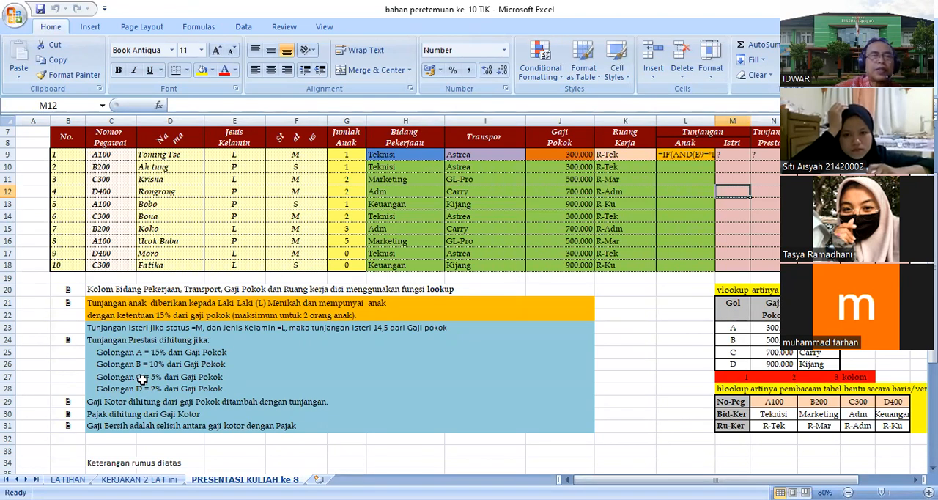
left_click(407, 154)
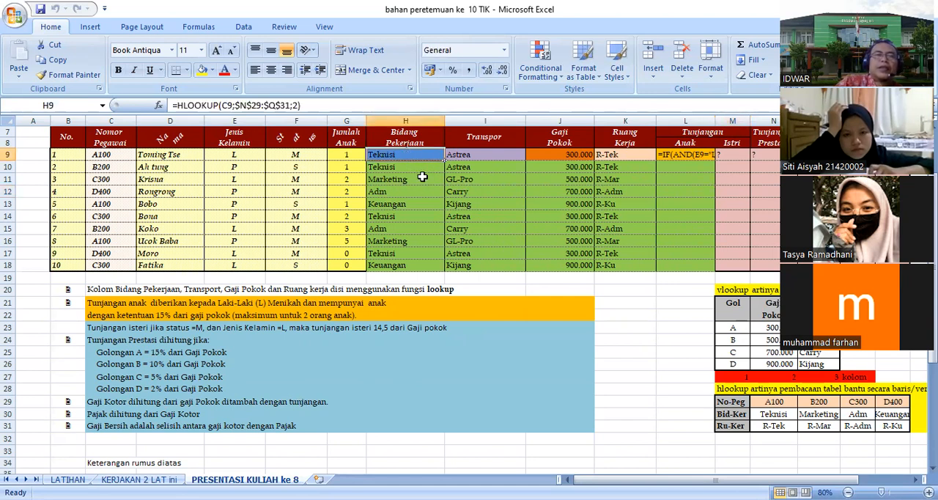
left_click(773, 414)
left_click(813, 416)
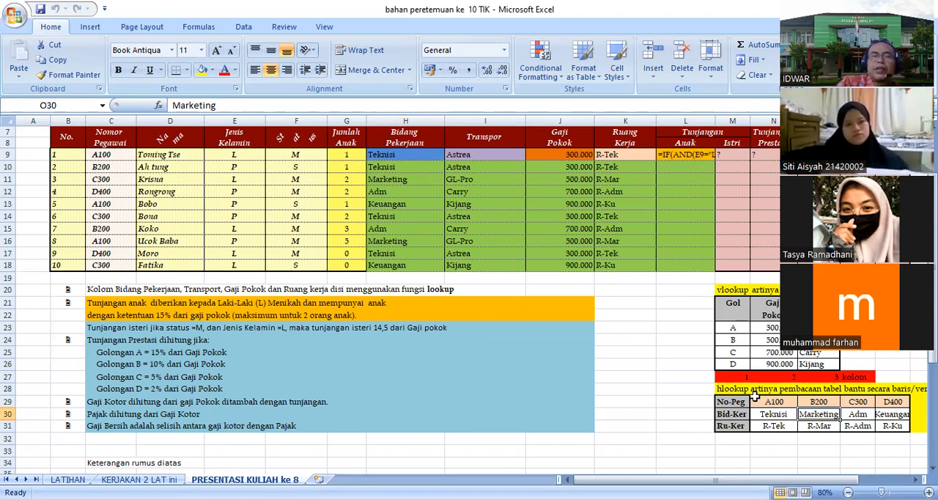
scroll(753, 395, "up", 1)
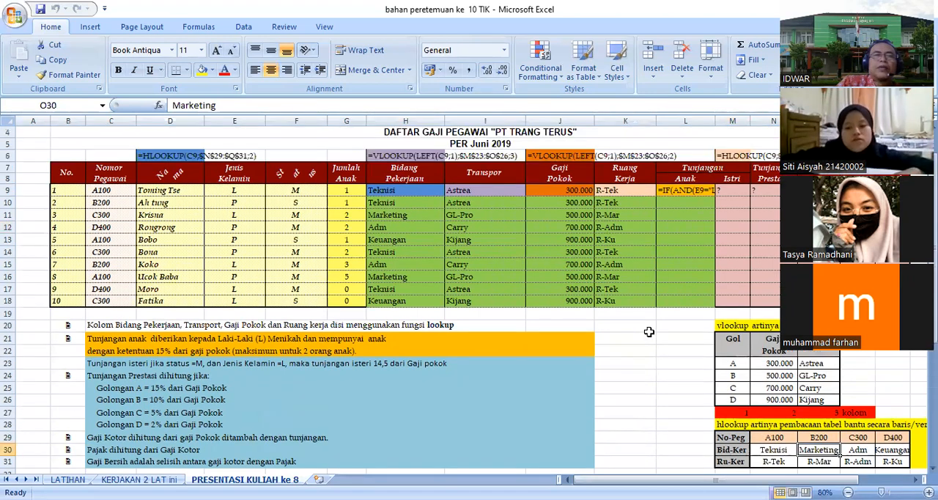
left_click(392, 191)
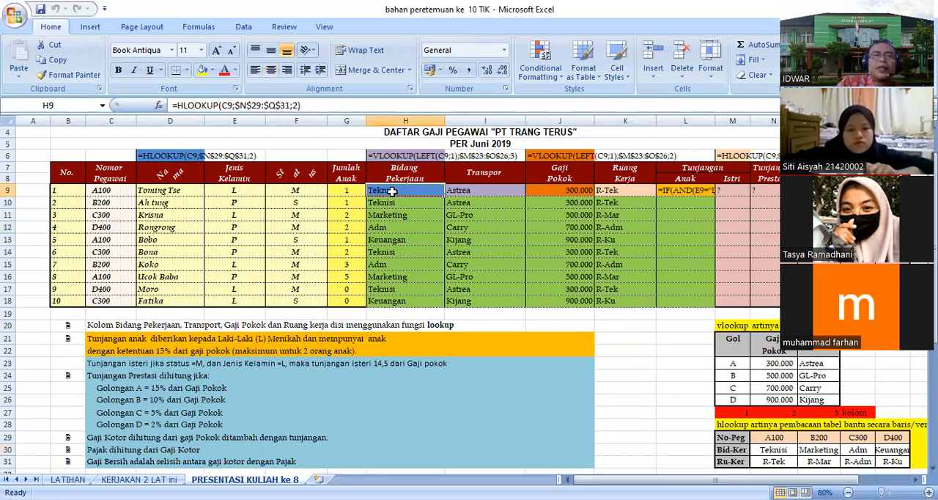
Step: Begin an HLOOKUP formula in H19, below the Bidang Pekerjaan column, using C9 as the lookup value
left_click(398, 314)
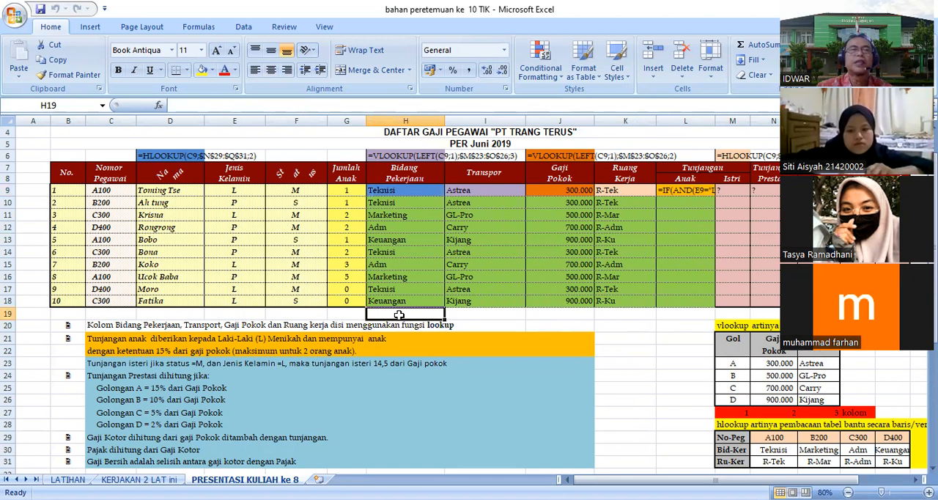
type("=")
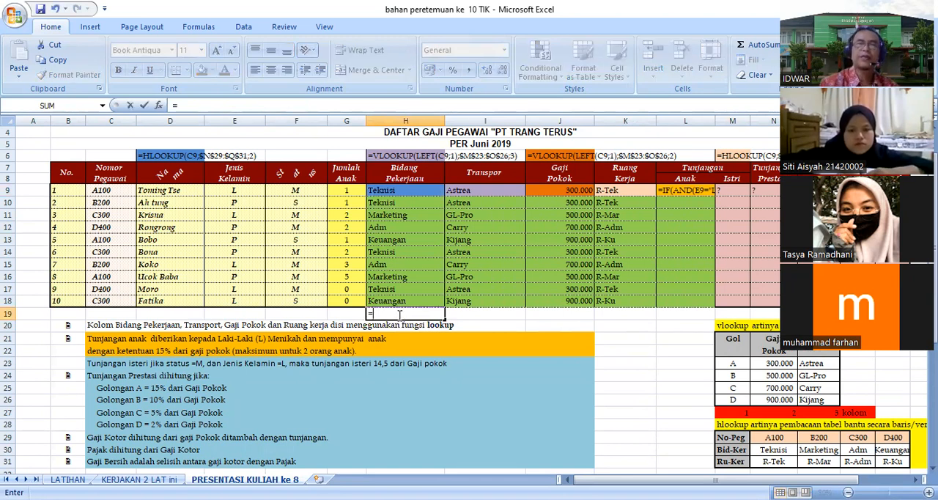
type("hlookup(")
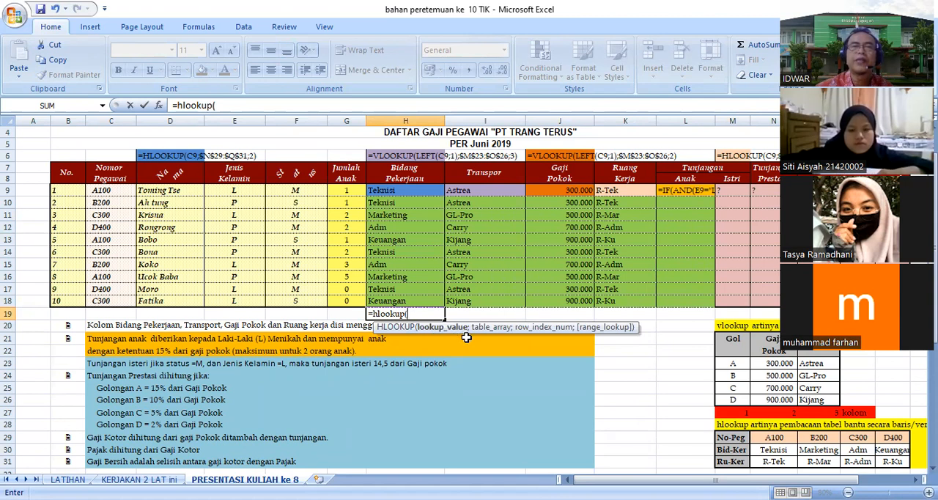
left_click(100, 191)
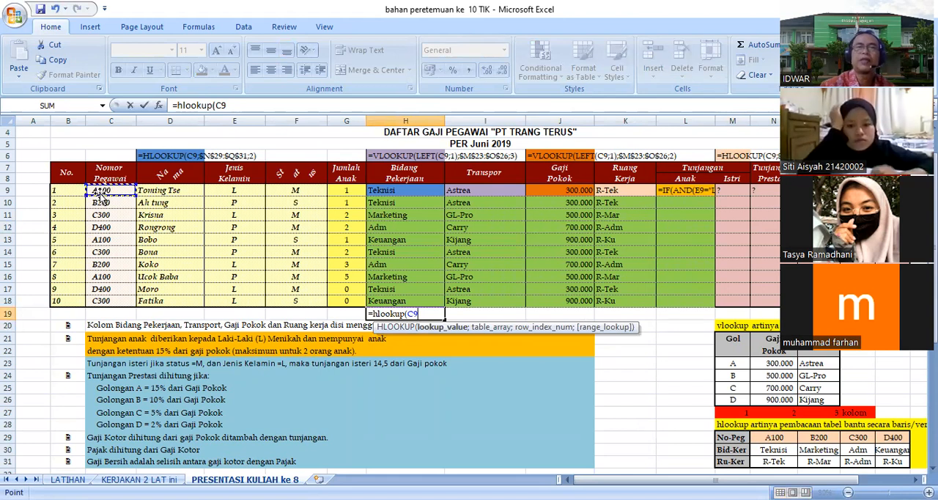
type(";")
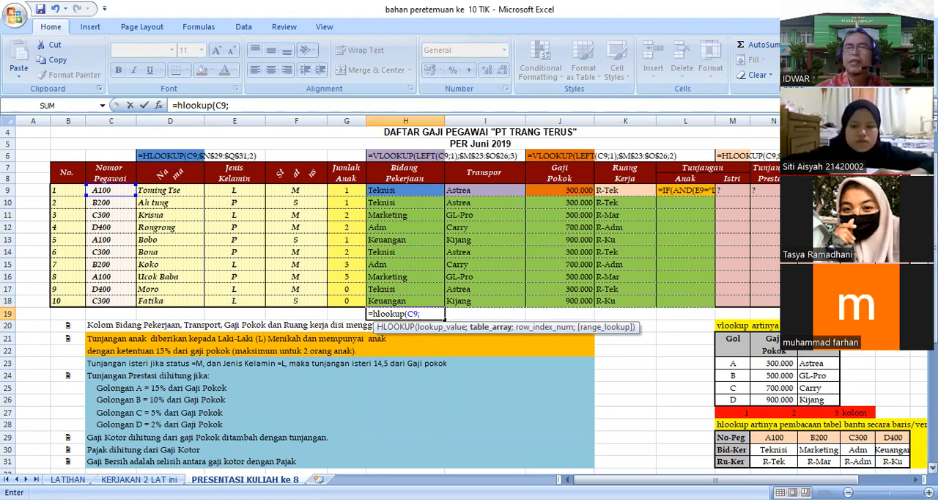
Step: Complete the HLOOKUP formula with the absolute table range $N$29:$Q$31 and row index 2
scroll(775, 423, "down", 1)
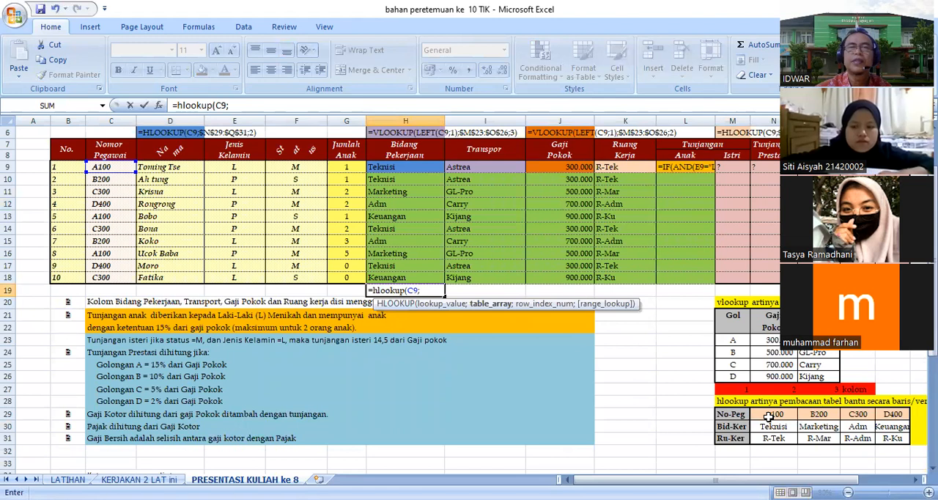
left_click_drag(768, 415, 803, 437)
left_click_drag(886, 438, 891, 438)
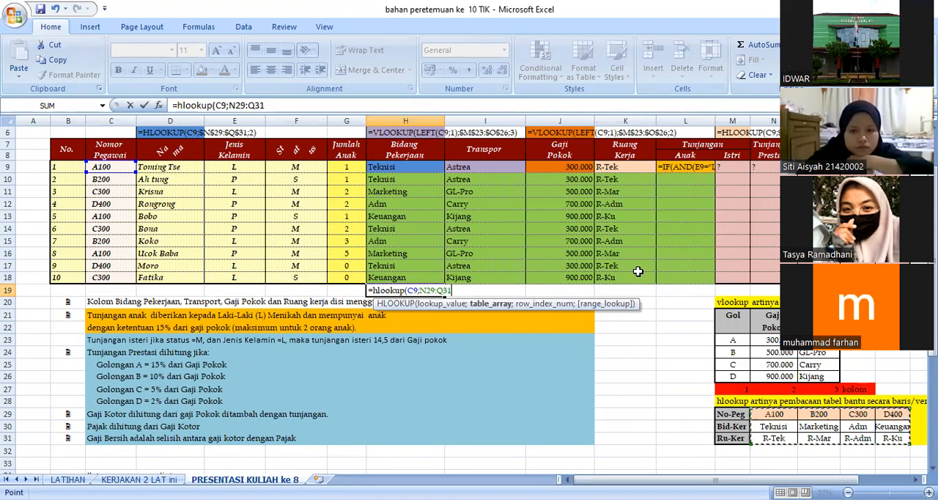
key("F4")
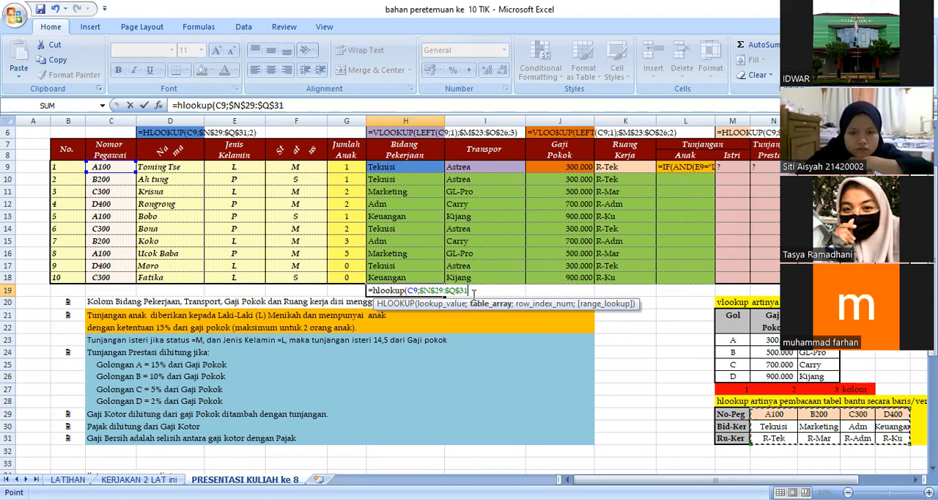
type(";")
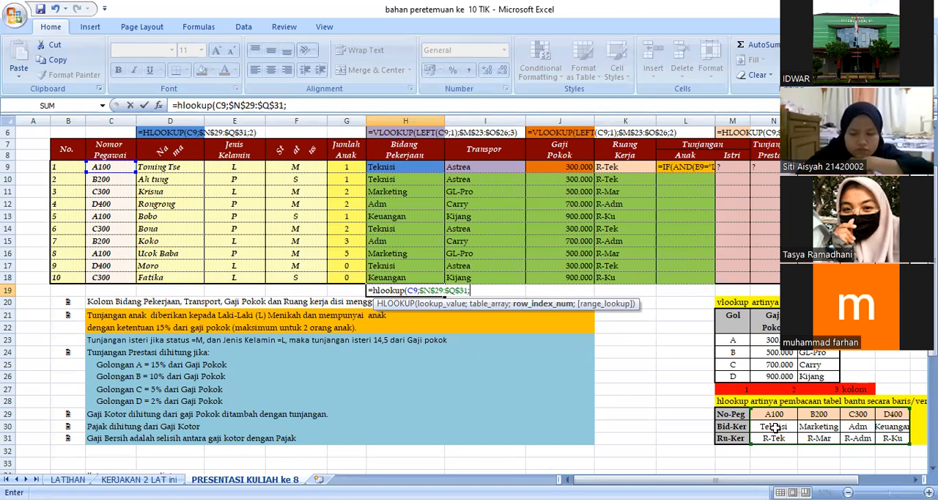
type("2")
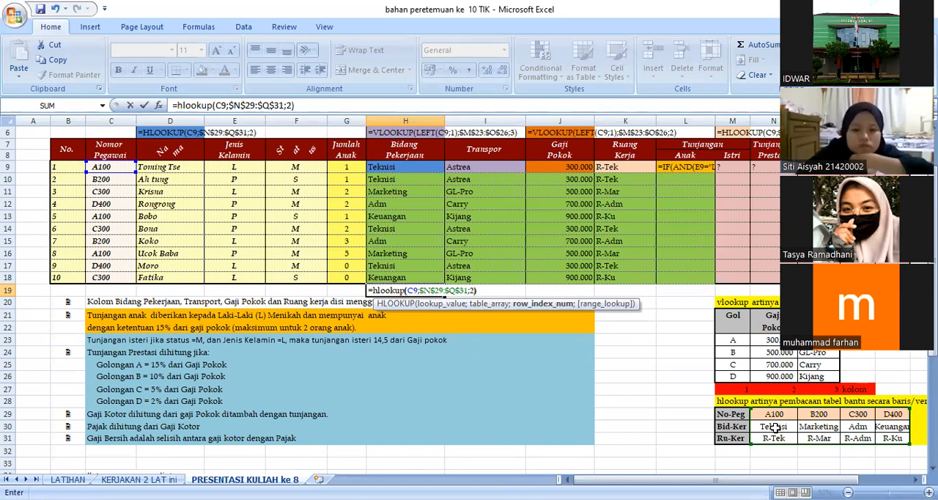
type(")")
key("Return")
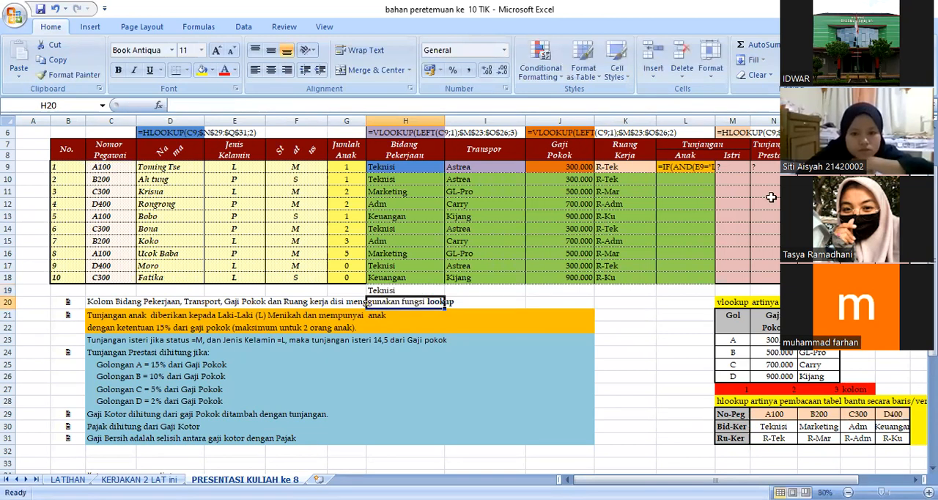
Step: Copy the Bidang Pekerjaan formula from H9 down through H18
left_click(403, 290)
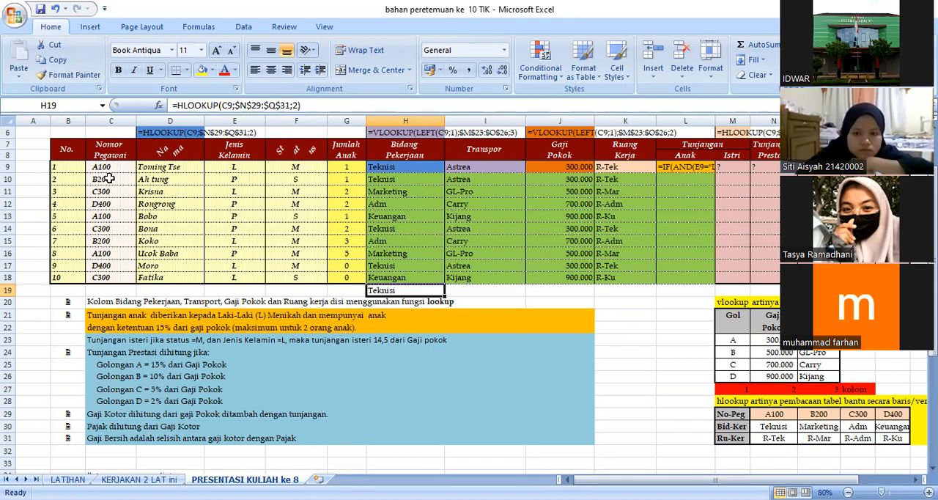
left_click(404, 170)
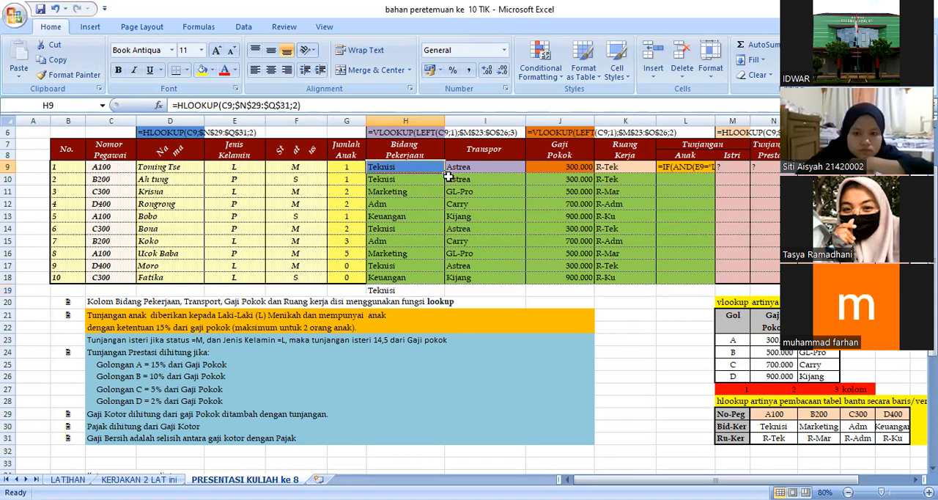
left_click_drag(445, 175, 427, 277)
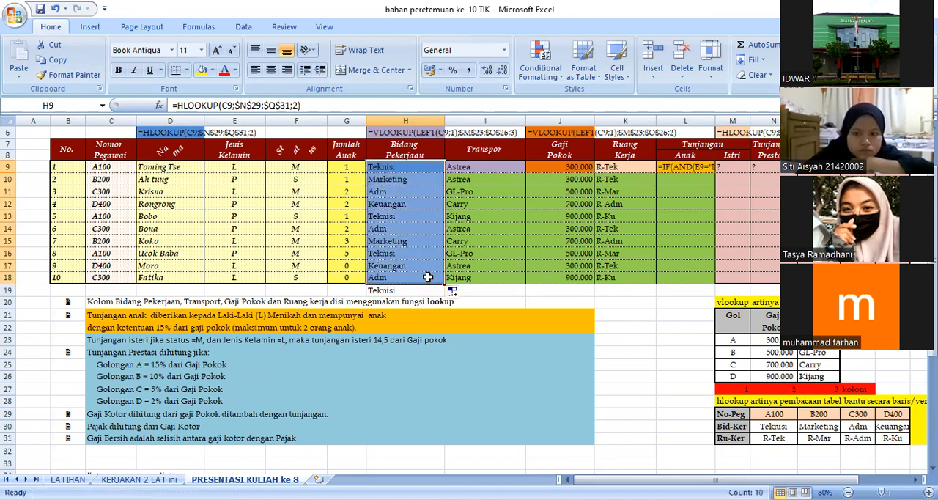
left_click(636, 325)
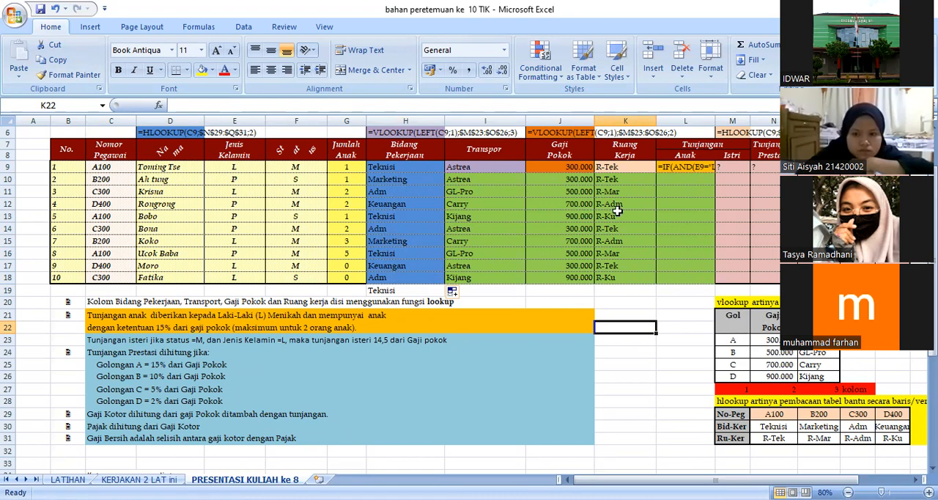
Step: Begin a VLOOKUP formula in I19, below the Transpor column, using LEFT(C9;1) as the lookup value
left_click(485, 167)
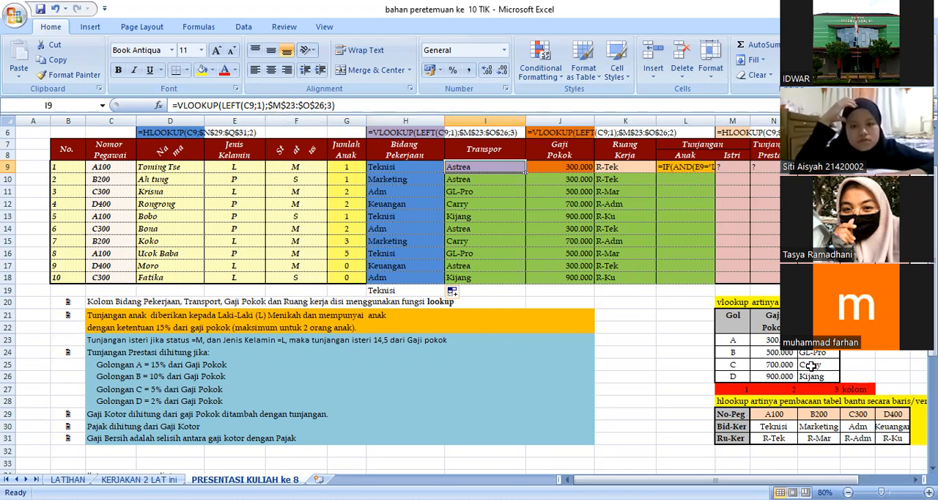
left_click(502, 291)
type("=")
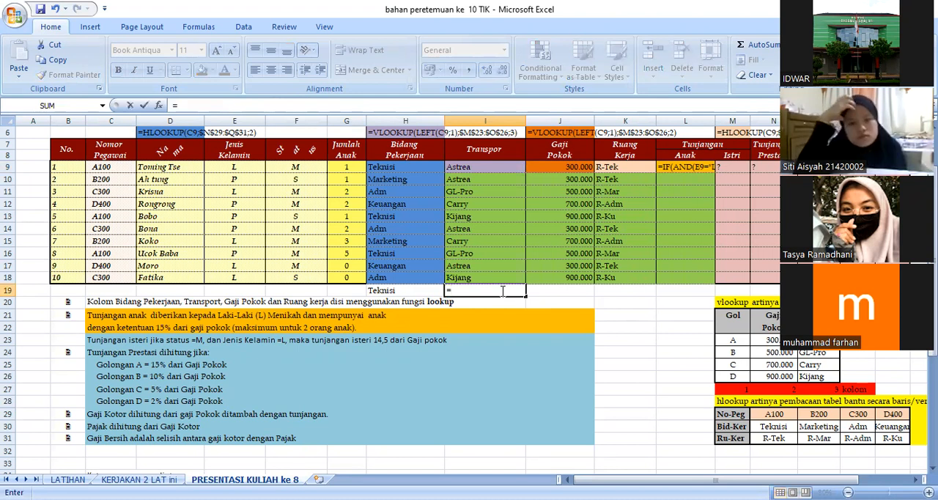
type("vlook")
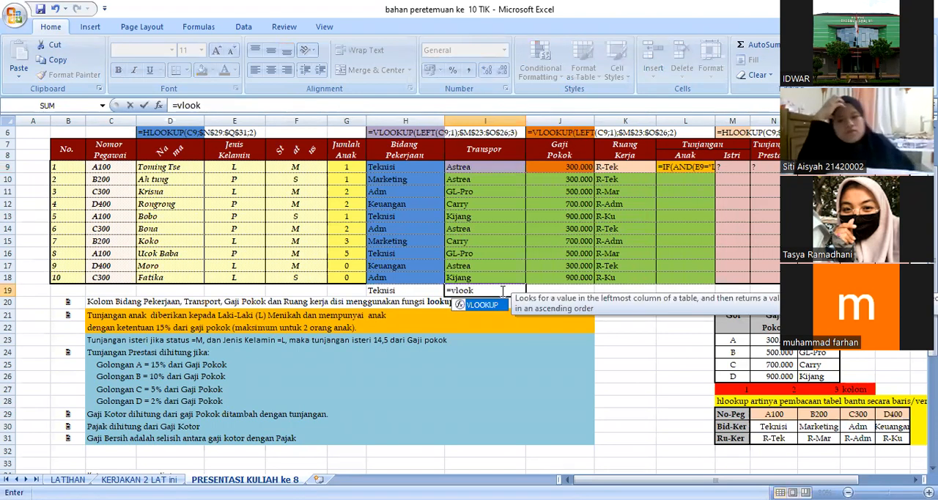
type("up(")
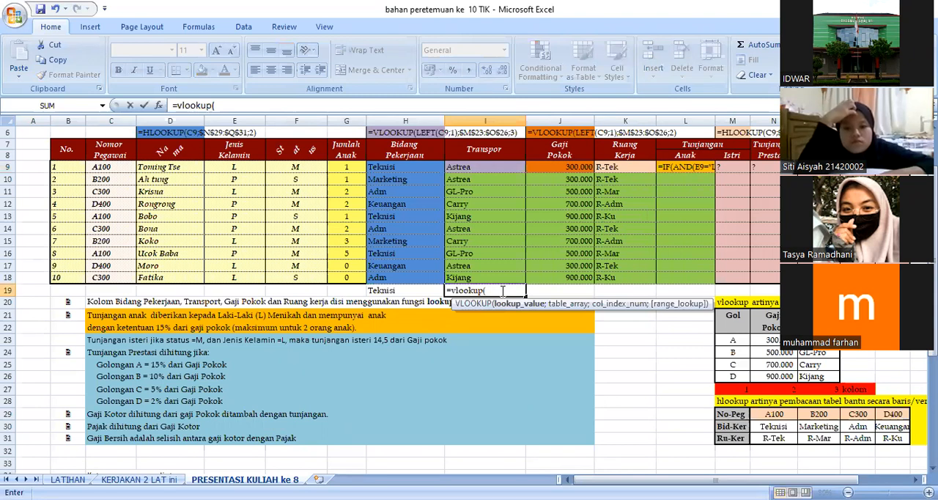
type("left")
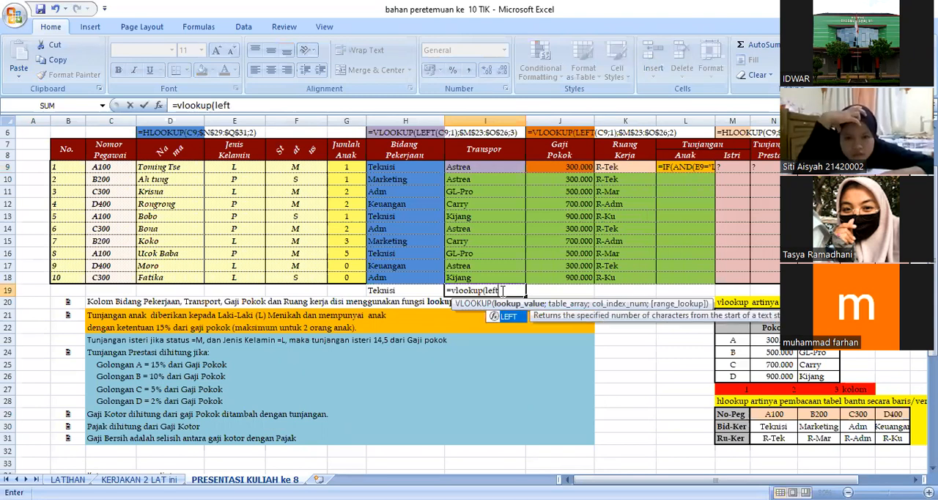
type("(")
left_click(114, 166)
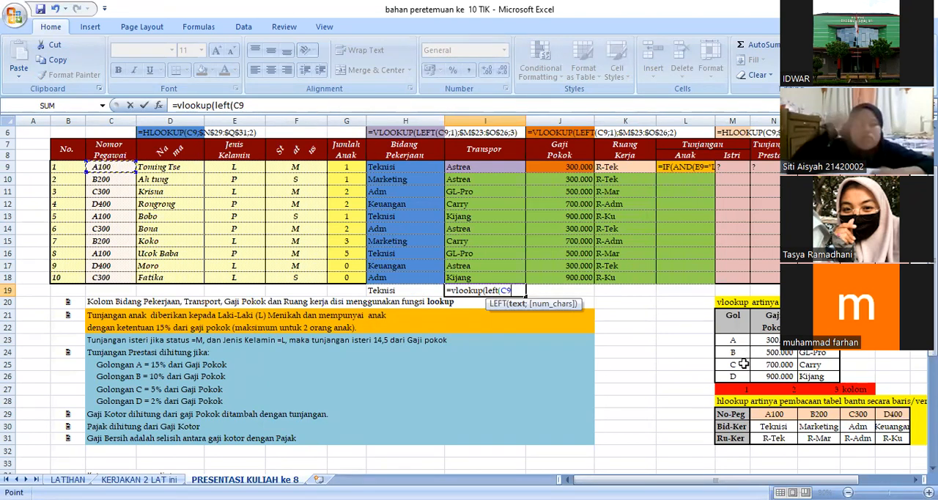
type("1")
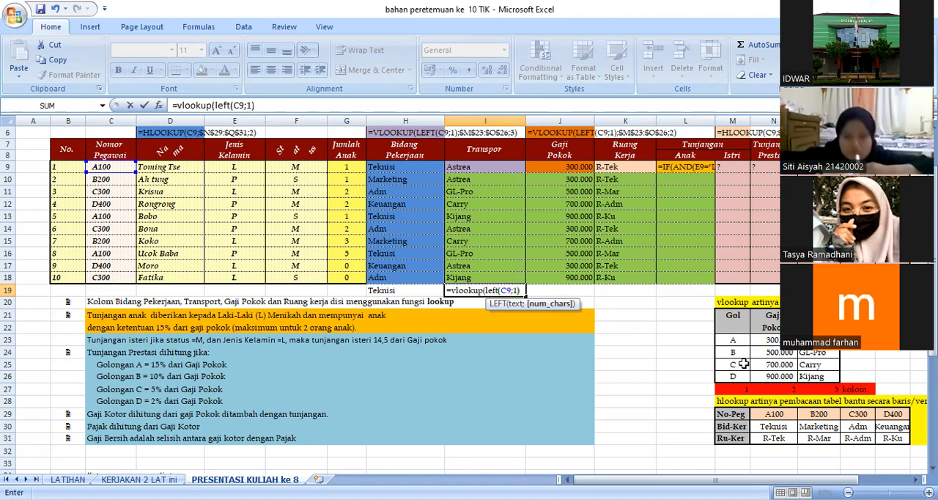
type(");")
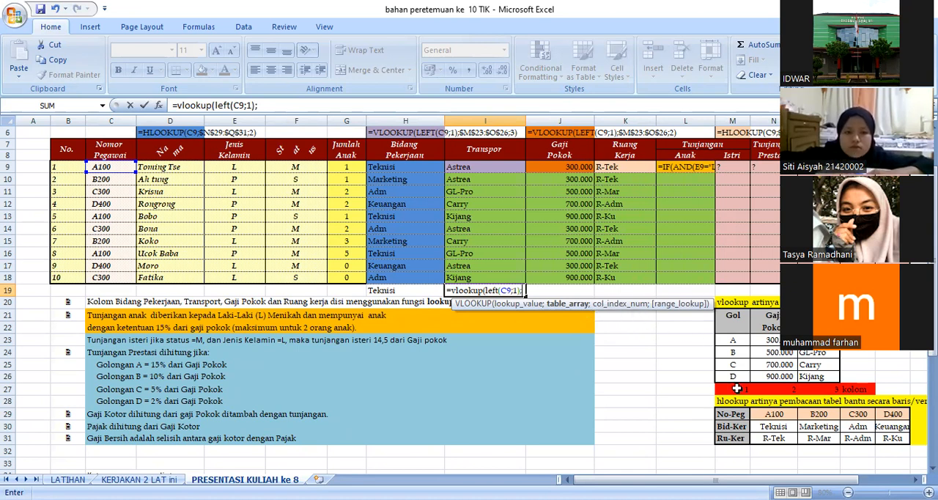
Step: Complete the VLOOKUP formula in I19 with the absolute table range $M$23:$O$26 and column index 3
left_click(736, 340)
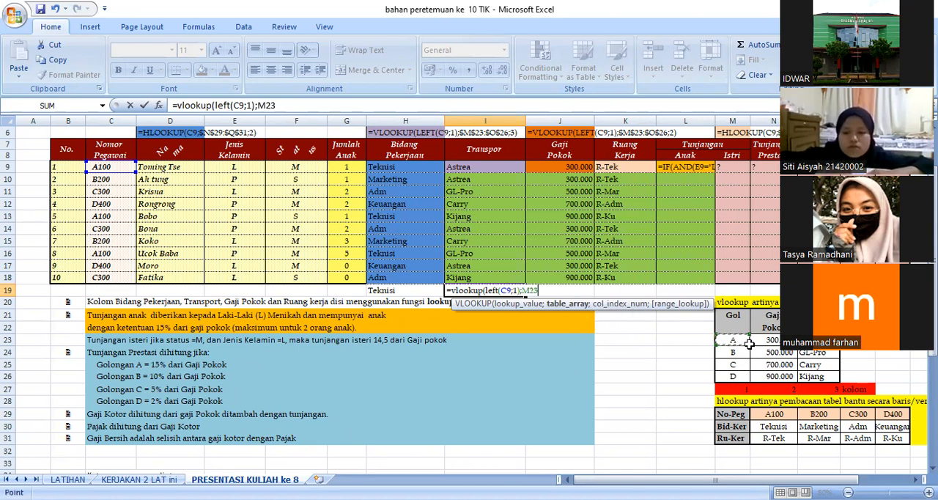
left_click_drag(808, 370, 815, 374)
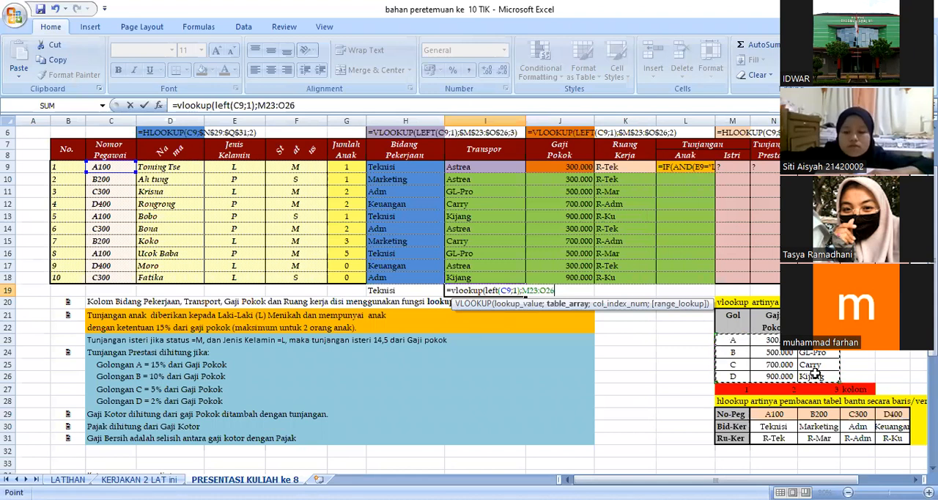
key("F4")
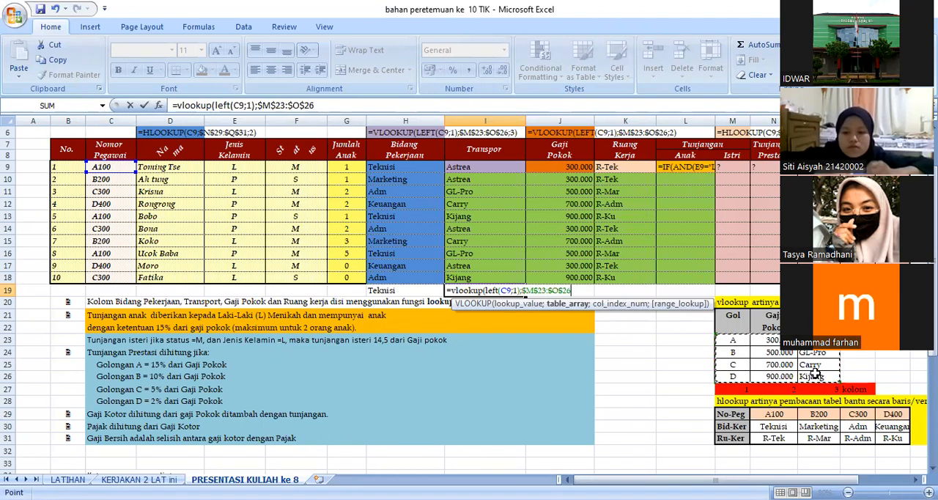
type(";")
type("3")
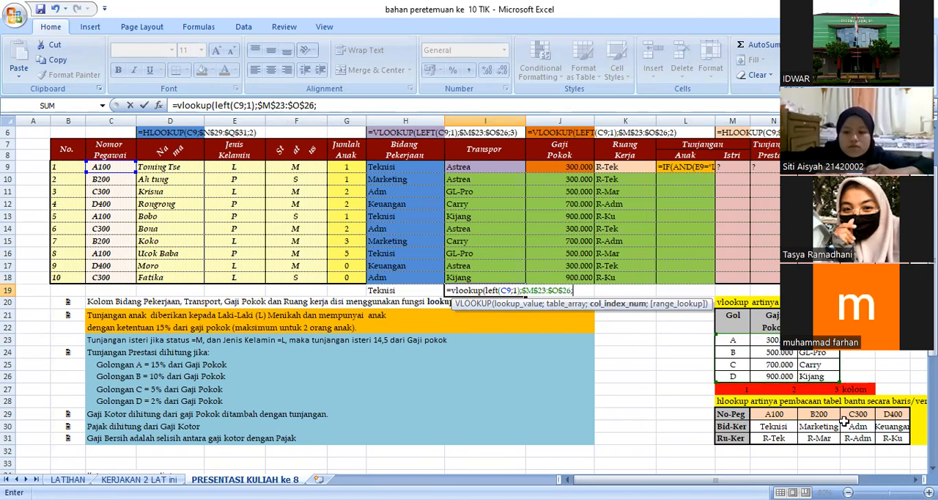
type(")")
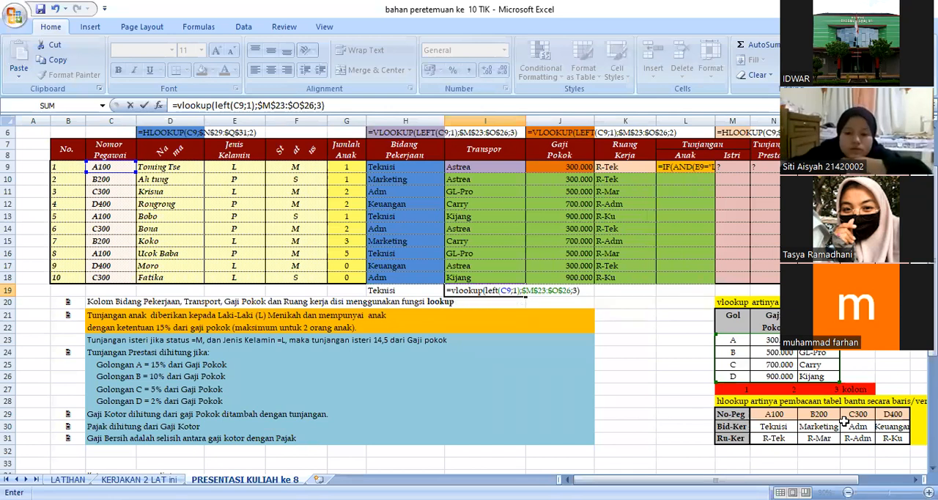
key("Return")
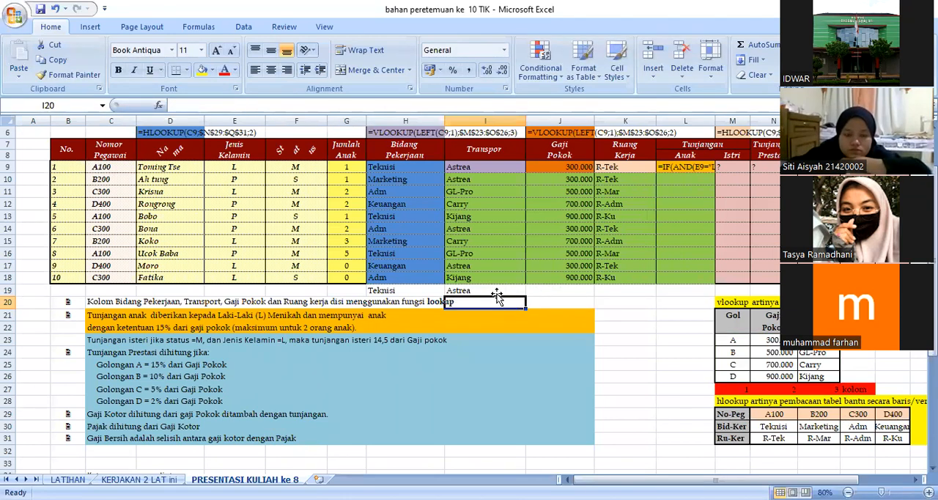
Step: Copy the Transpor formula from I9 down through I18
left_click(481, 168)
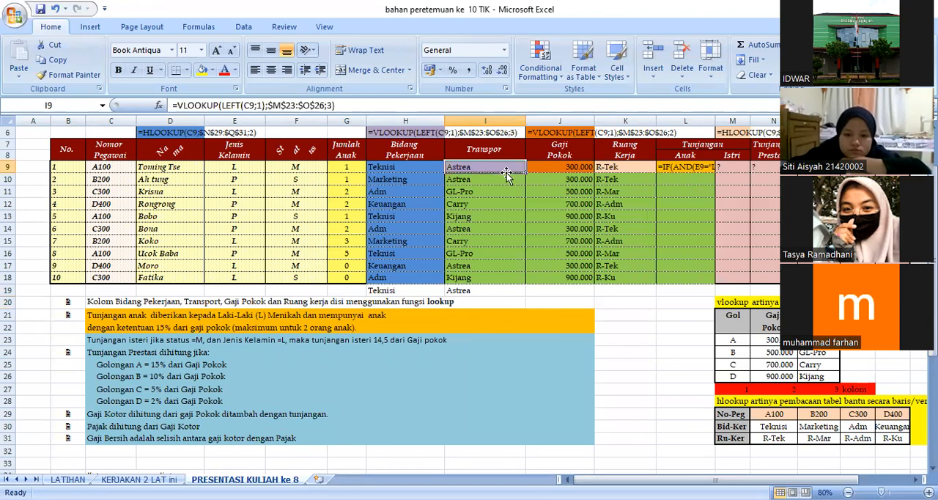
left_click_drag(525, 173, 520, 279)
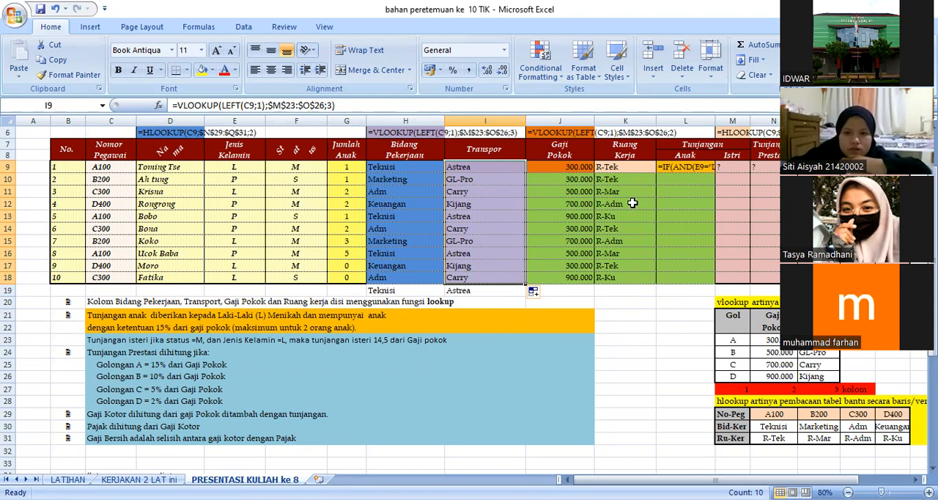
Step: Begin a VLOOKUP formula in J19, below the Gaji Pokok column, using LEFT(C9;1) as the lookup value
left_click_drag(572, 168, 572, 277)
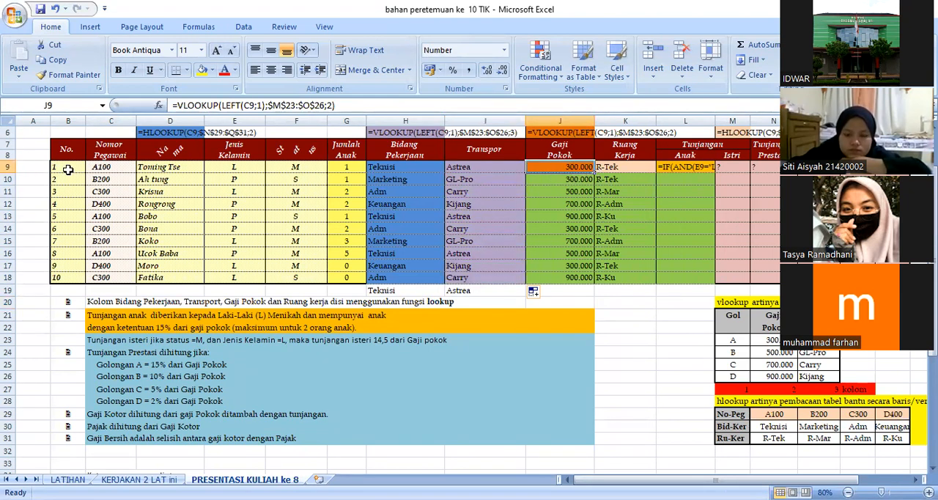
left_click(548, 292)
type("=")
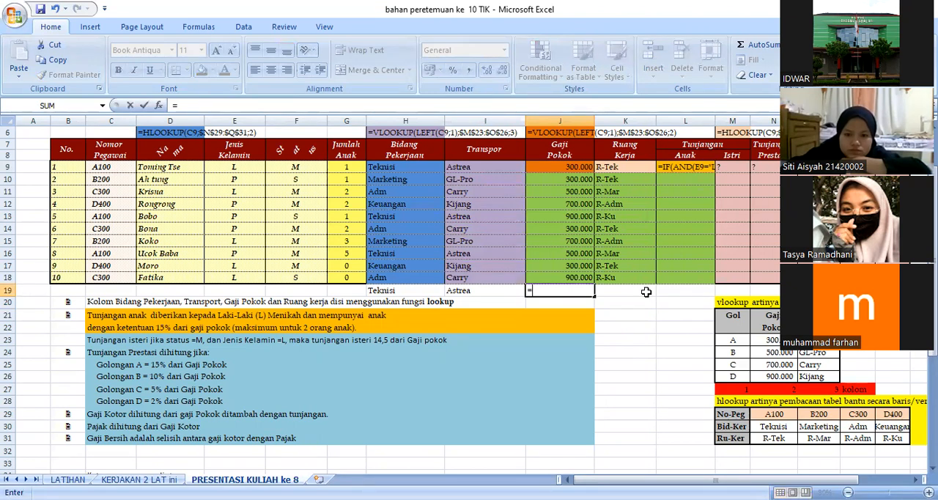
type("vlookup(")
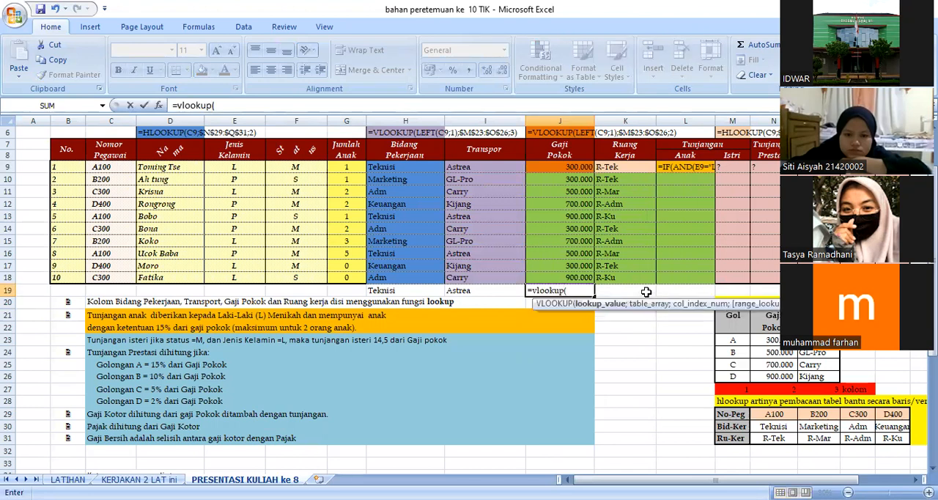
type("left")
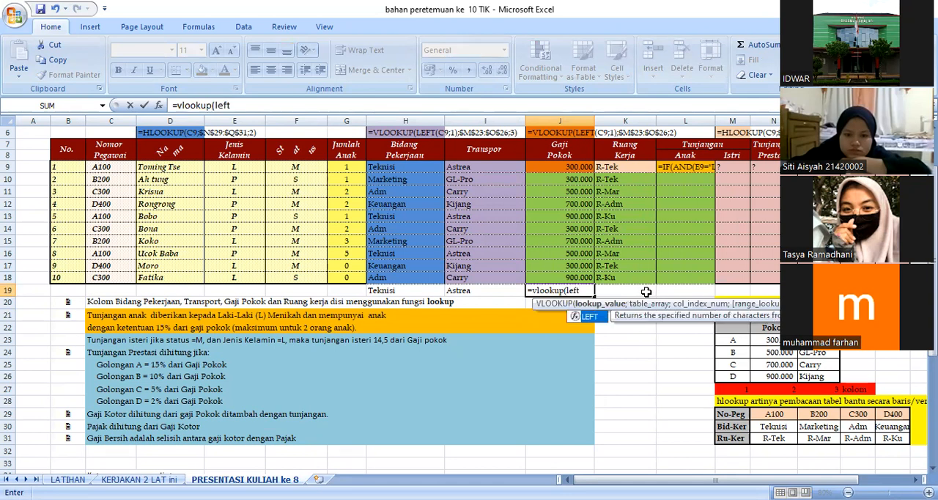
type("(")
left_click(103, 166)
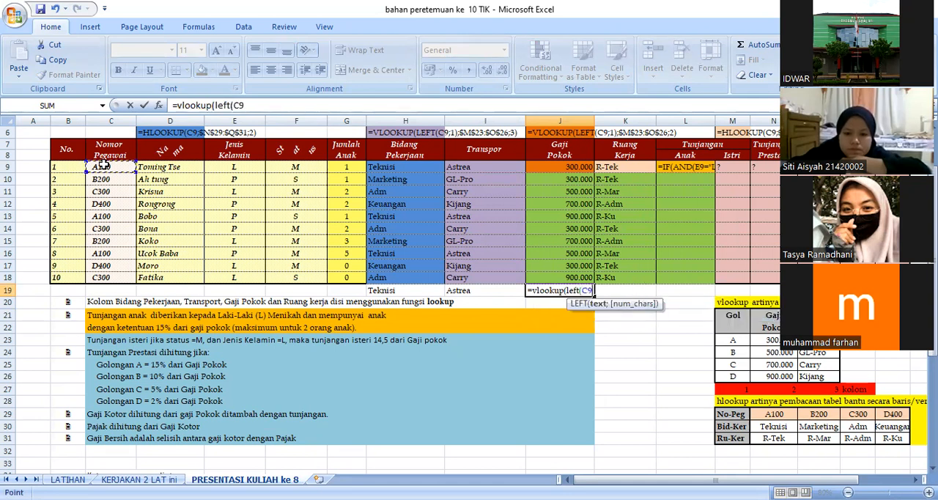
type(";")
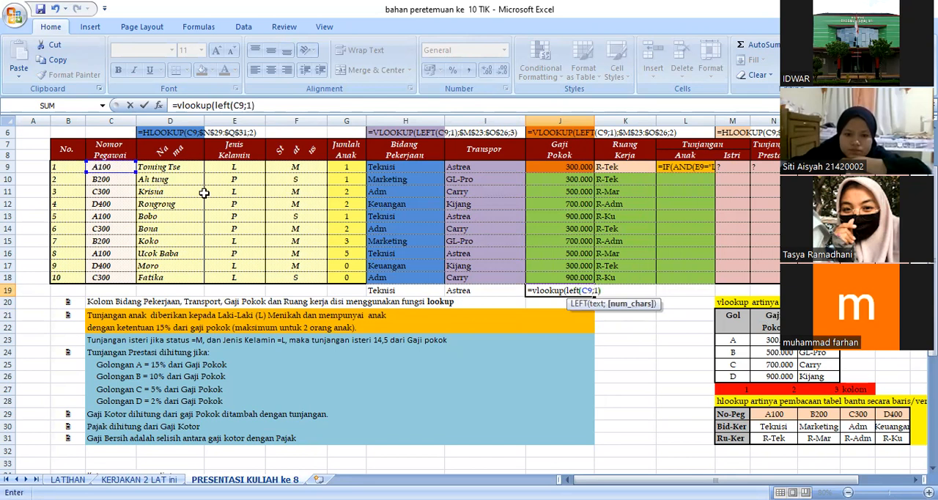
type("1);")
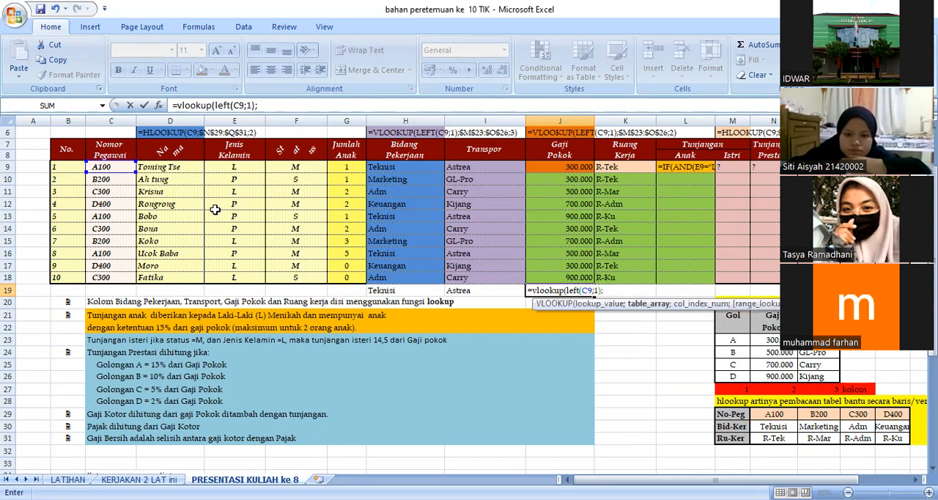
Step: Complete the VLOOKUP formula in J19 with the absolute table range $M$23:$O$26 and column index 2
left_click(733, 341)
left_click_drag(736, 343, 805, 375)
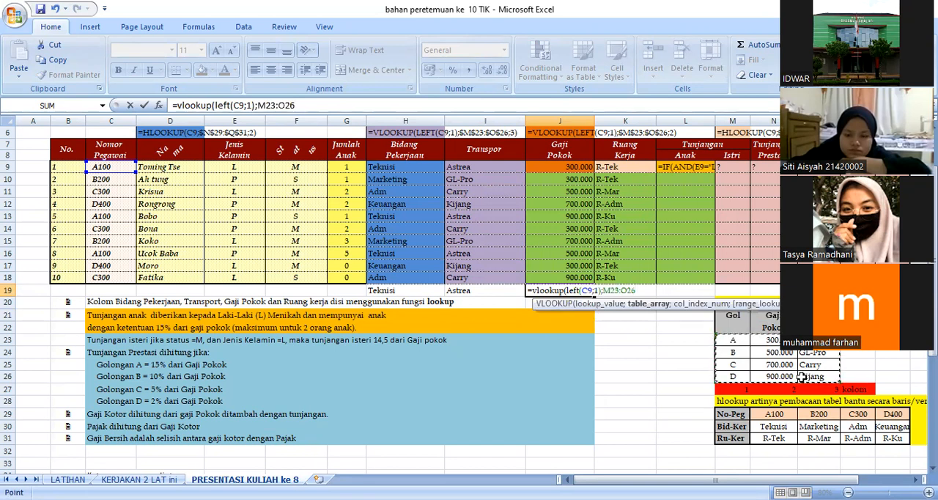
key("F4")
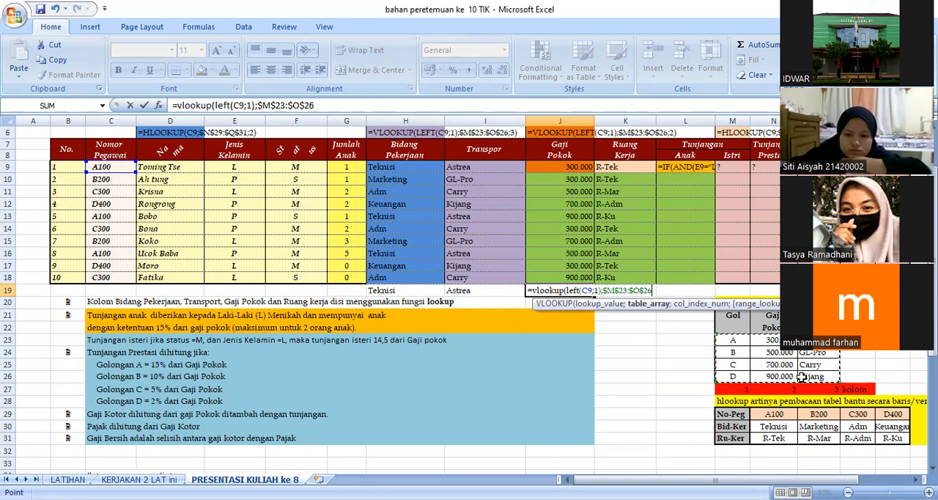
type(";2")
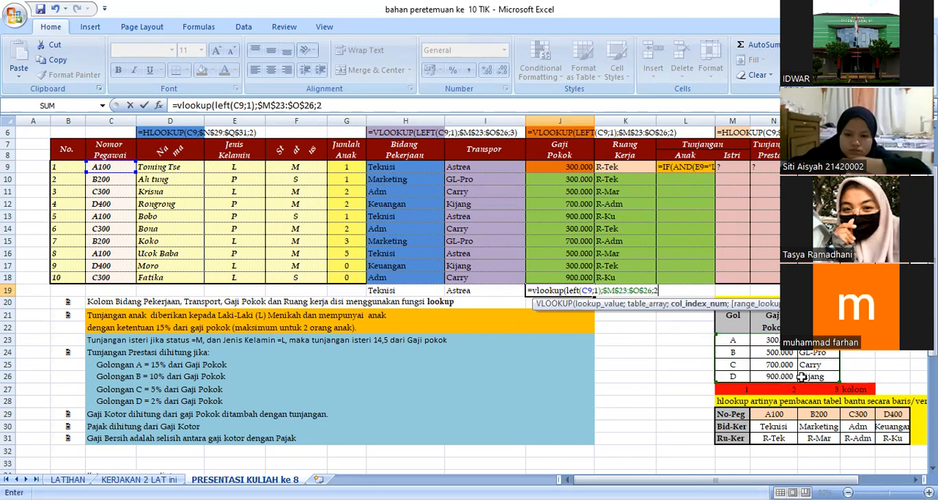
type(")")
key("Return")
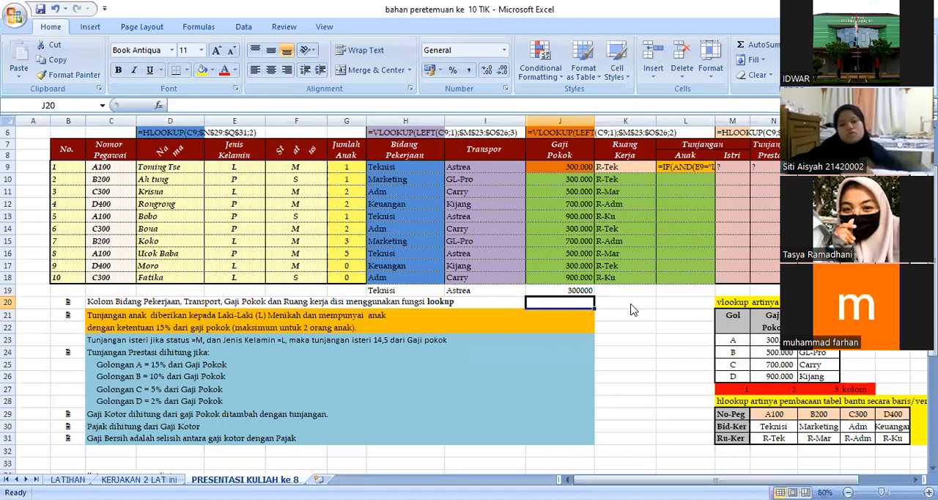
left_click(560, 292)
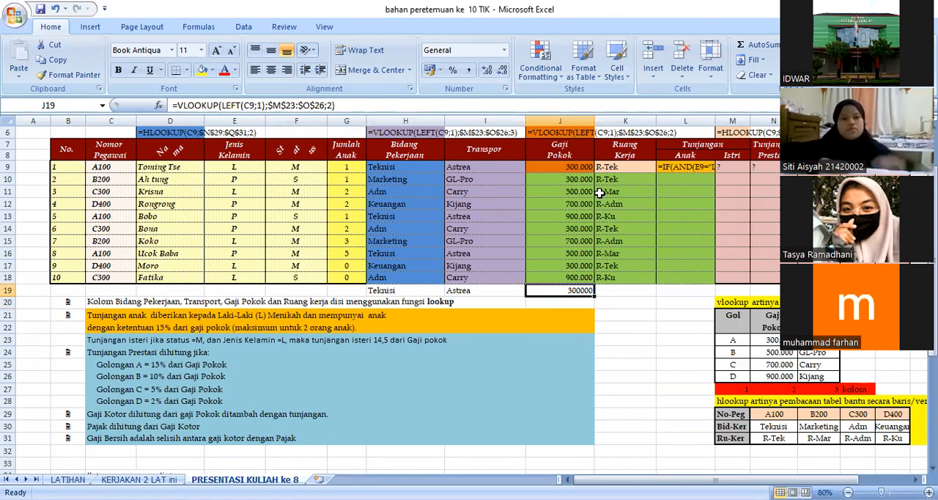
Step: Copy the Gaji Pokok formula from J9 down through J18
left_click(591, 167)
left_click_drag(595, 167, 593, 283)
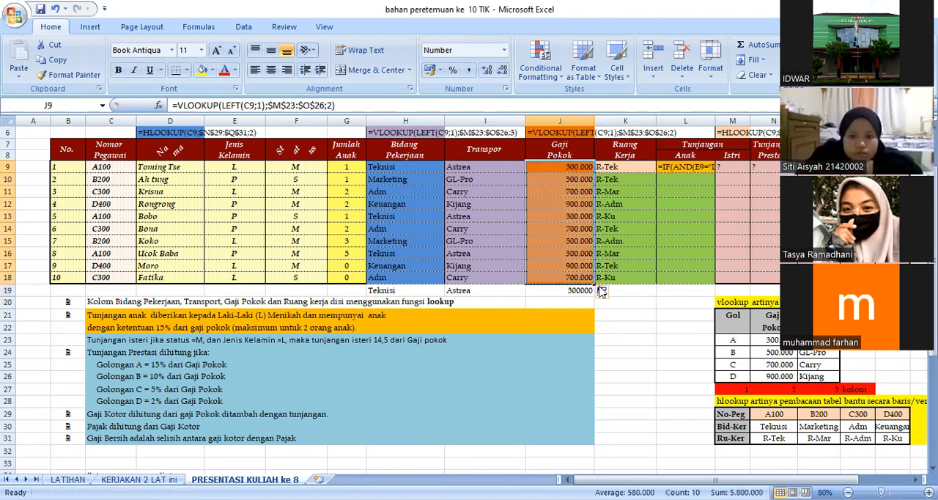
Step: Begin an HLOOKUP formula in K19, below the Ruang Kerja column, using C9 as the lookup value
left_click(653, 294)
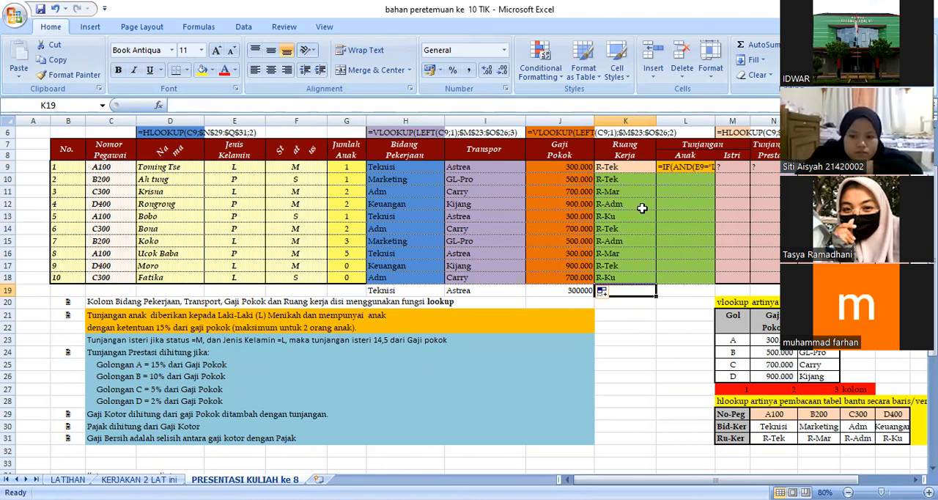
left_click(623, 167)
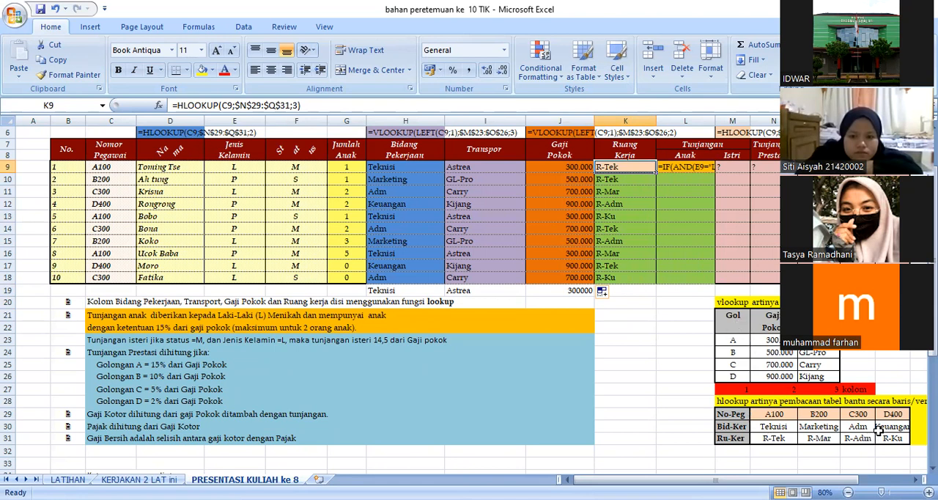
left_click(631, 291)
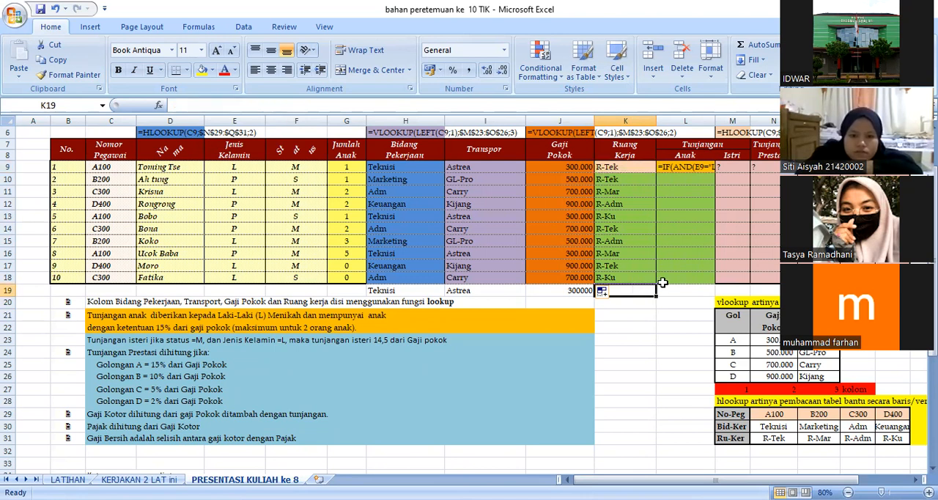
type("=hlook")
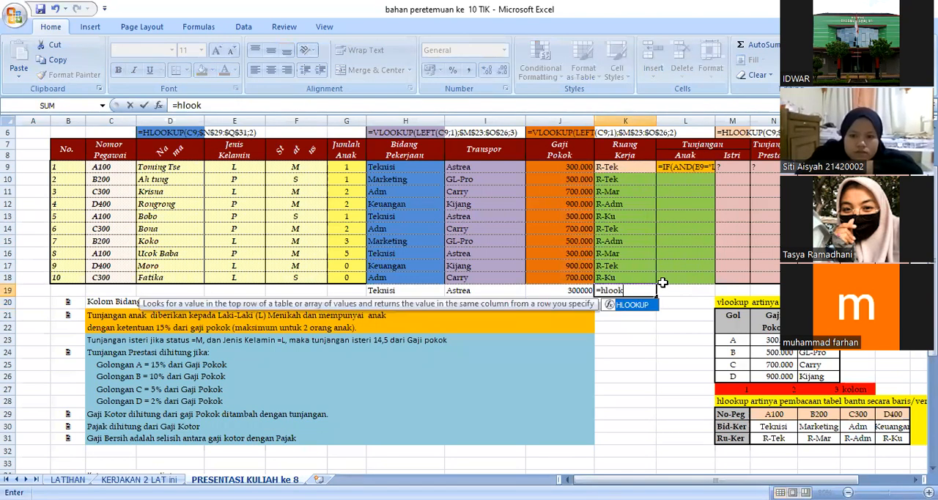
type("up(")
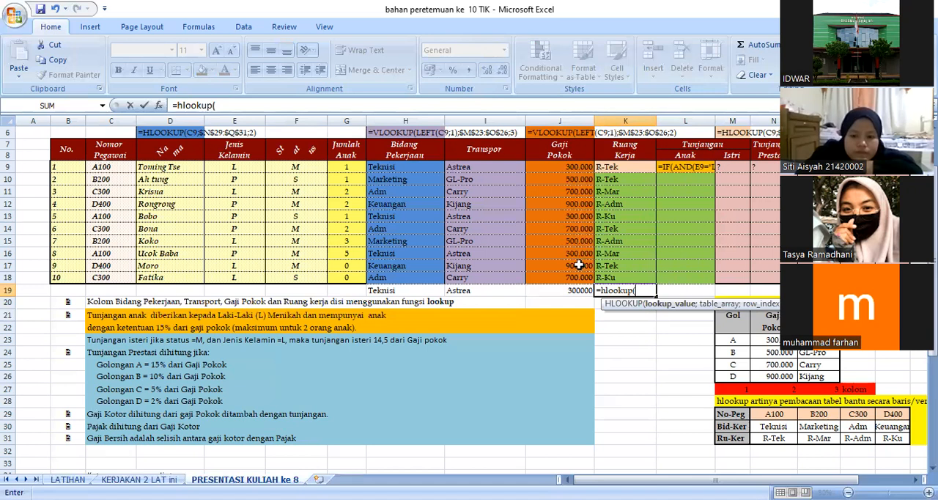
left_click(90, 165)
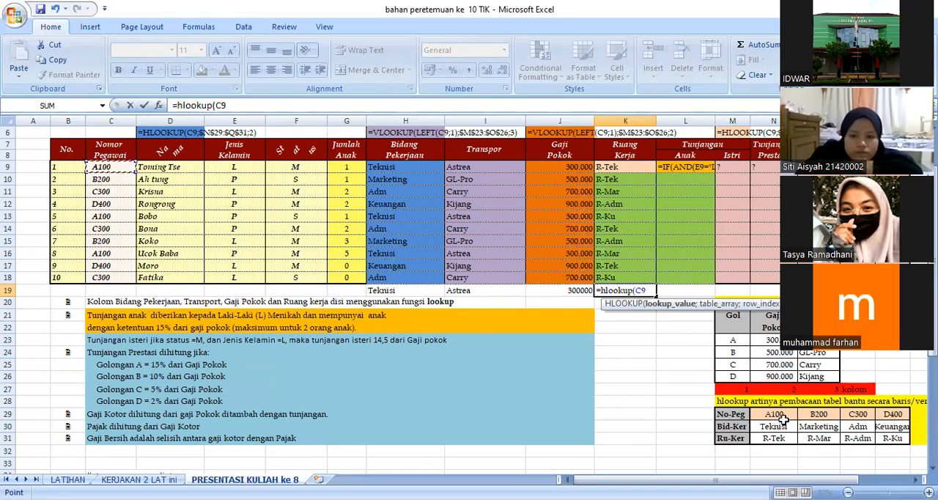
Step: Complete the HLOOKUP formula in K19 with the absolute table range $N$29:$Q$31 and row index 3
type(";")
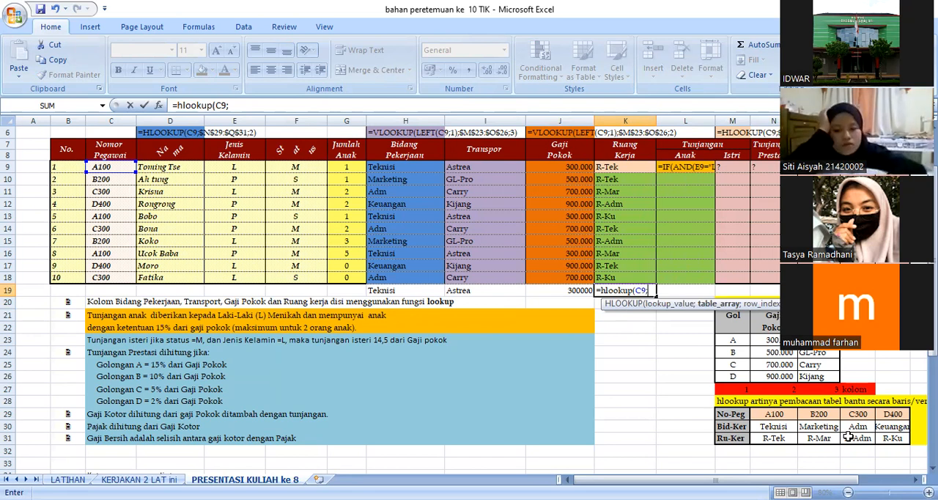
left_click_drag(768, 414, 891, 439)
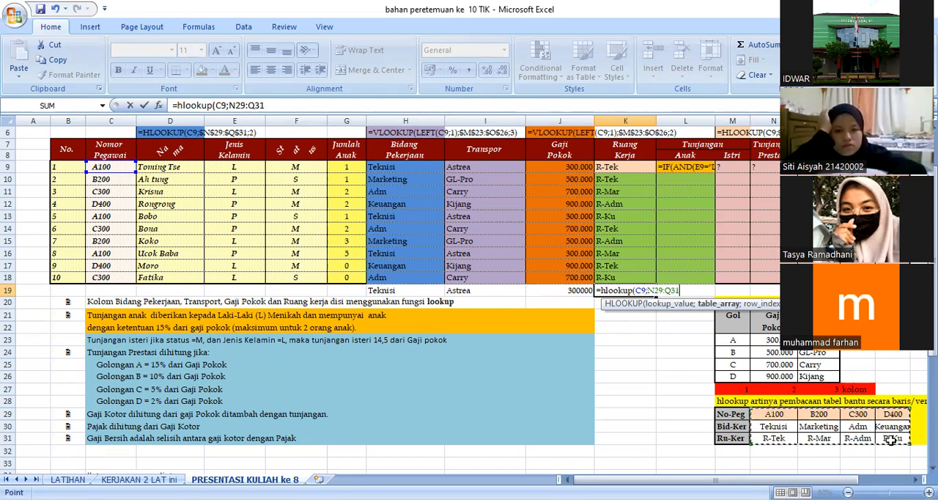
key("F4")
type(";")
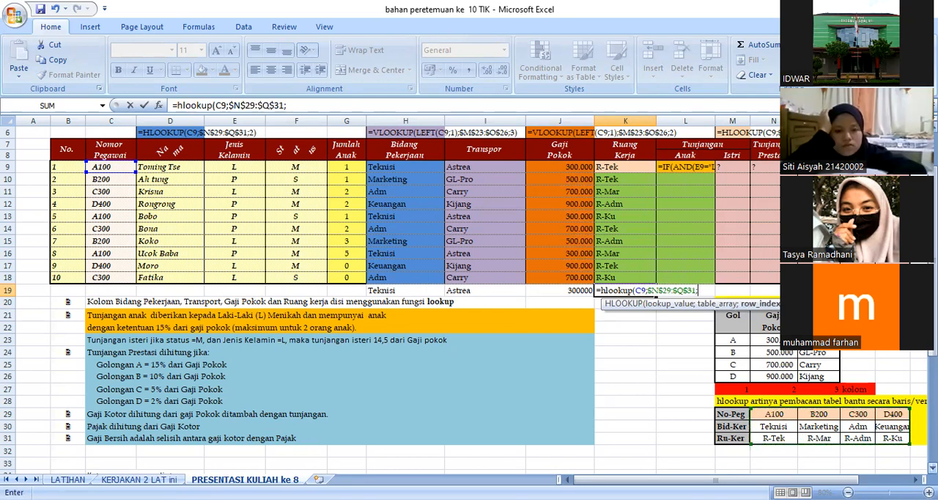
type("3")
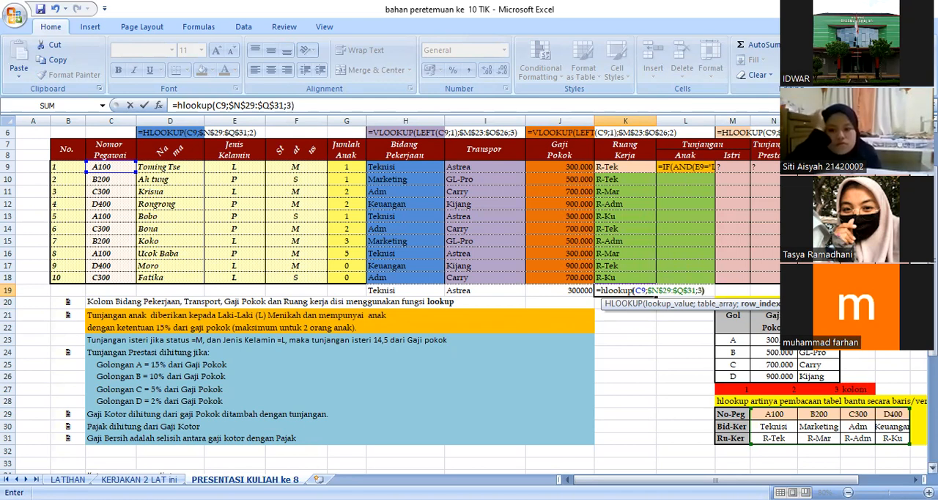
key("Return")
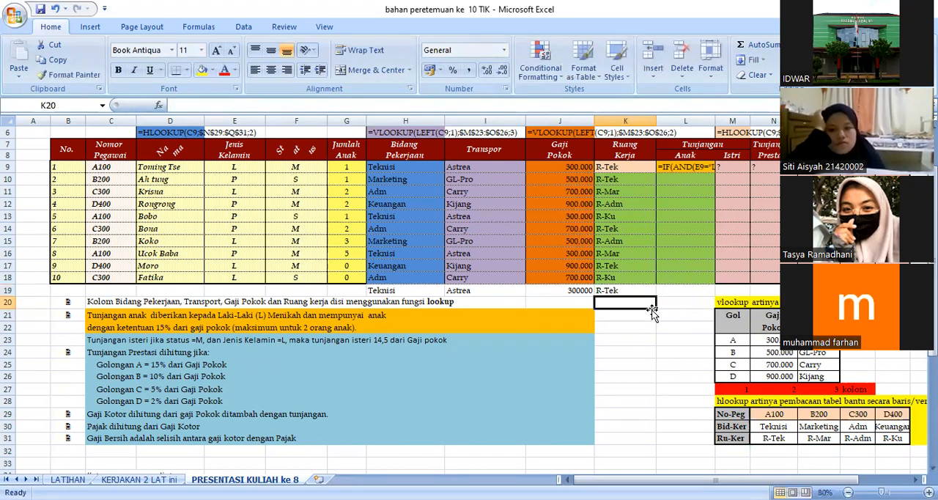
Step: Copy the Ruang Kerja formula from K9 down through K18
left_click(629, 292)
left_click(641, 171)
left_click_drag(656, 173, 647, 274)
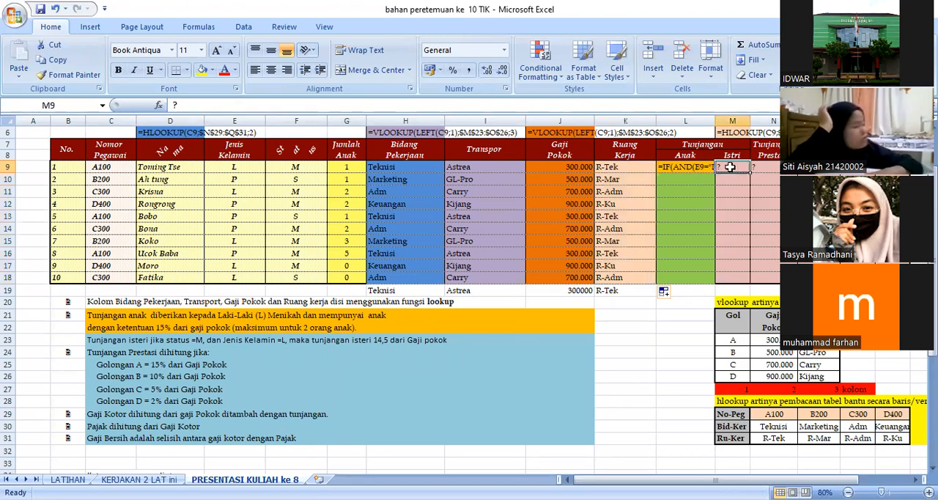
Step: Convert the Tunjangan Anak text in L9 into the live formula =IF(AND(E9="L";F9="M";G9<=2);15%*J9;0) by removing its leading apostrophe
left_click_drag(726, 167, 868, 167)
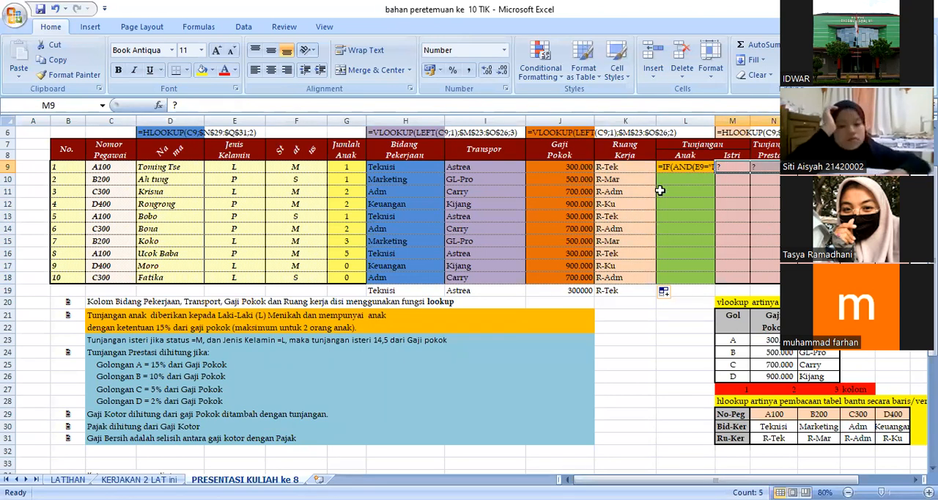
left_click(670, 167)
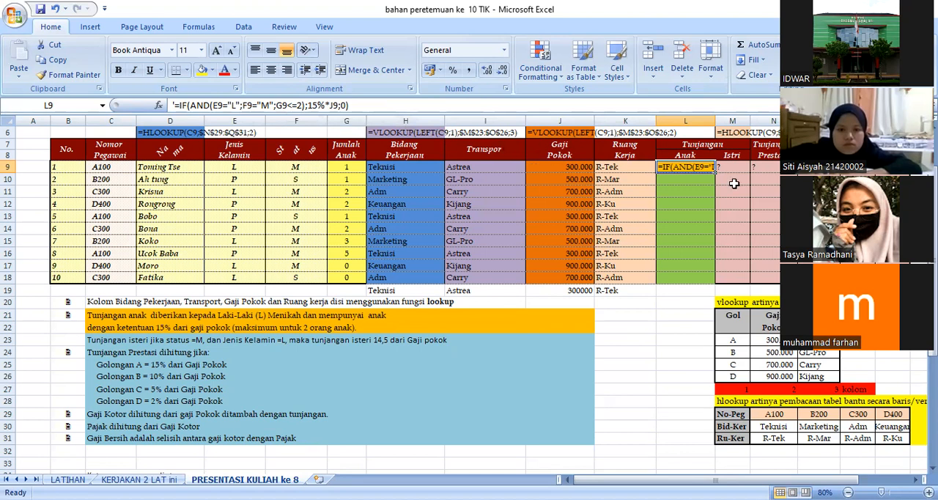
left_click(174, 104)
type("'")
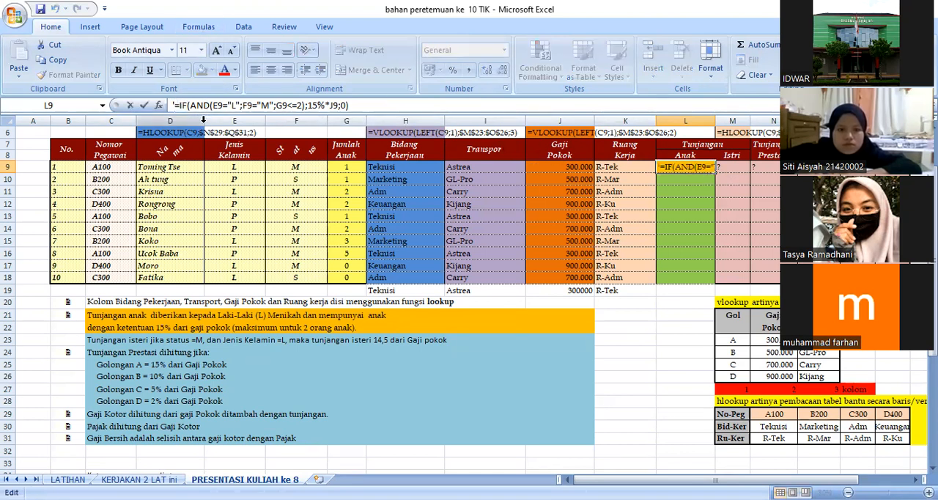
key("BackSpace")
key("Return")
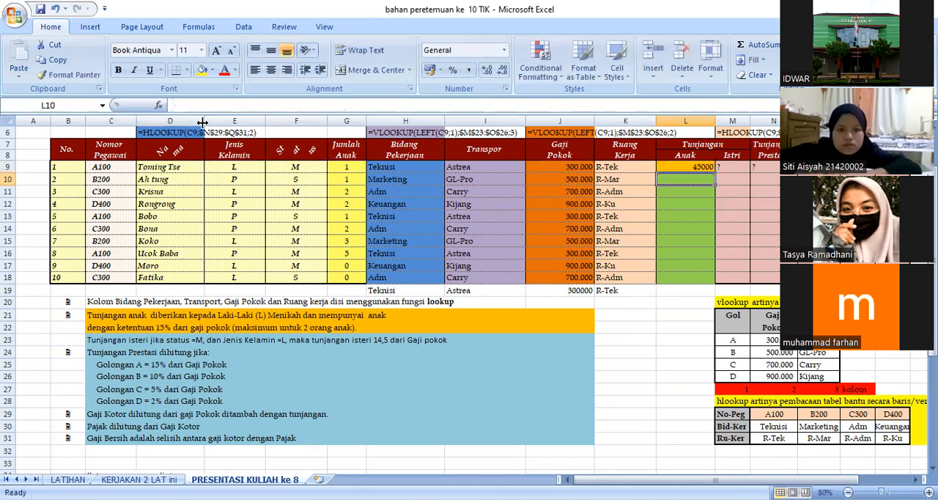
Step: Copy the Tunjangan Anak formula from L9 down through L18
left_click(695, 166)
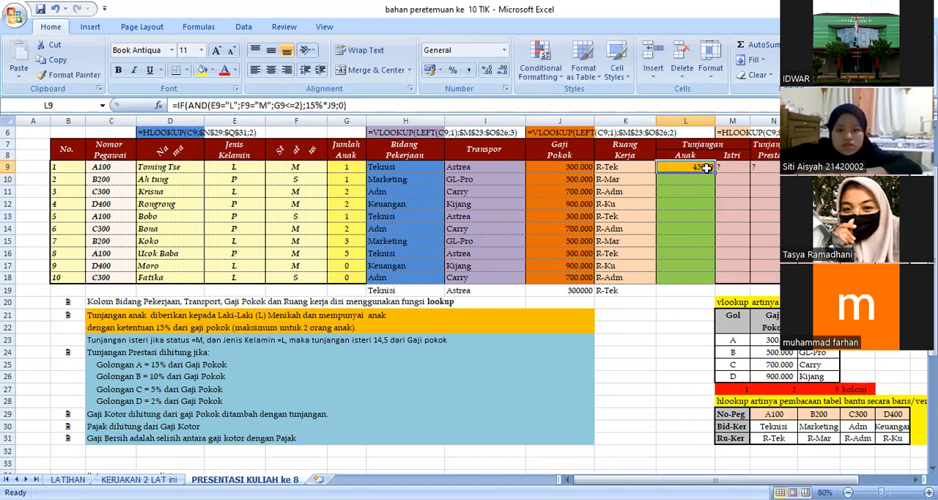
left_click_drag(714, 172, 714, 283)
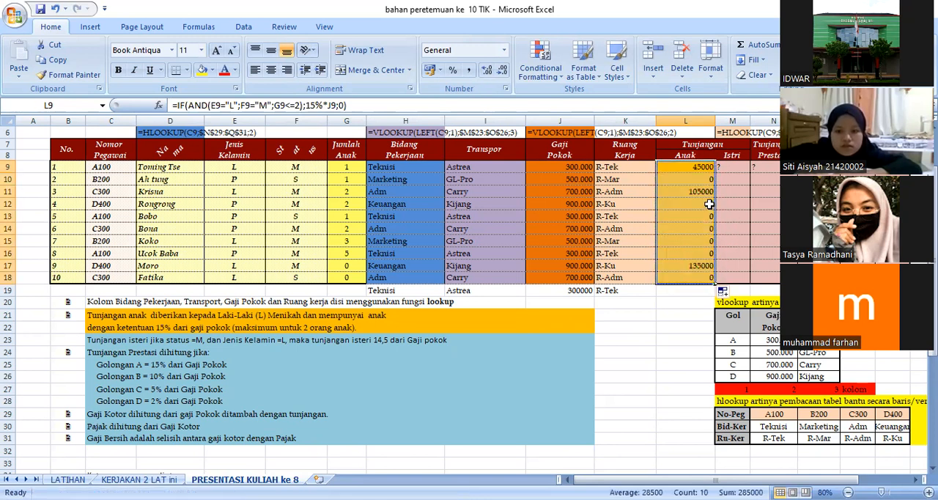
left_click(682, 171)
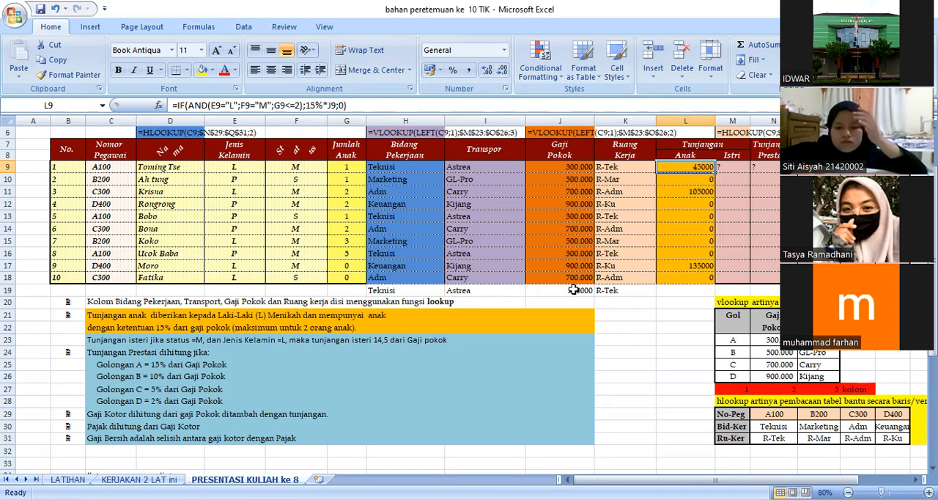
Step: Review the HLOOKUP and VLOOKUP explanations under Keterangan rumus diatas and the row of question-mark cells below them
scroll(434, 335, "down", 2)
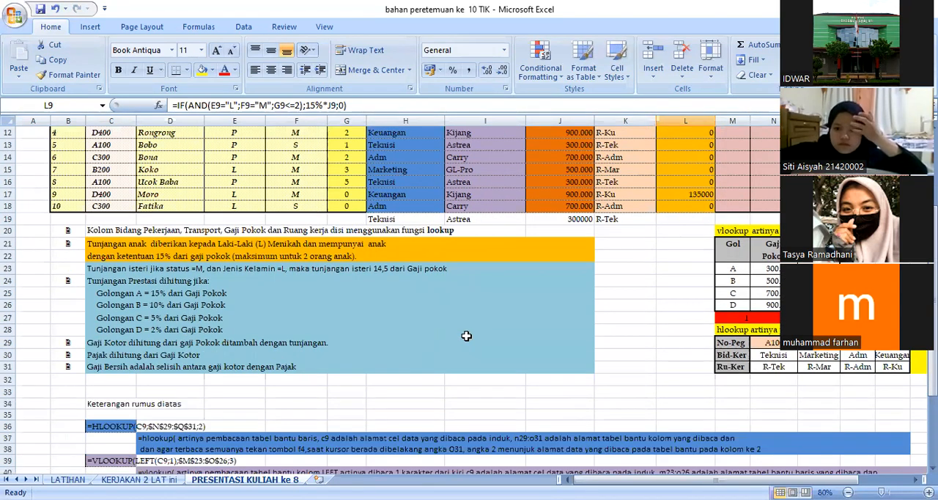
scroll(466, 329, "down", 3)
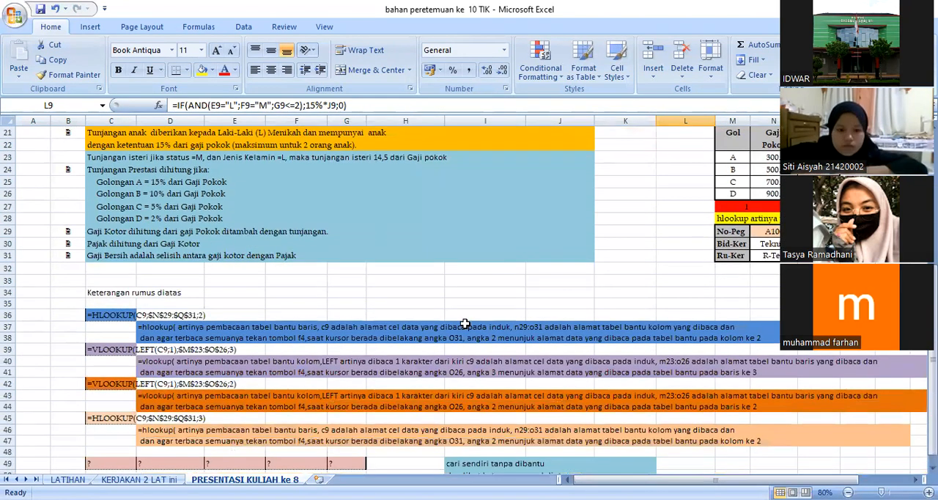
scroll(292, 352, "down", 1)
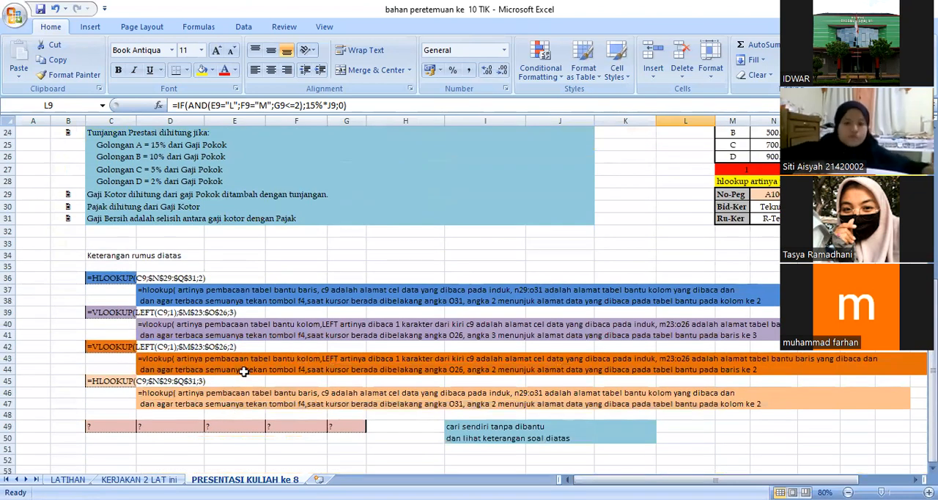
scroll(268, 389, "down", 1)
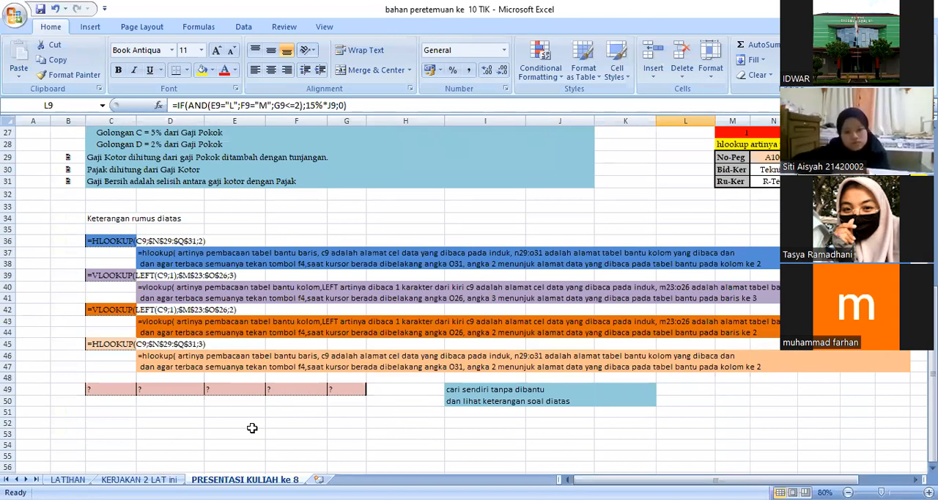
left_click(188, 424)
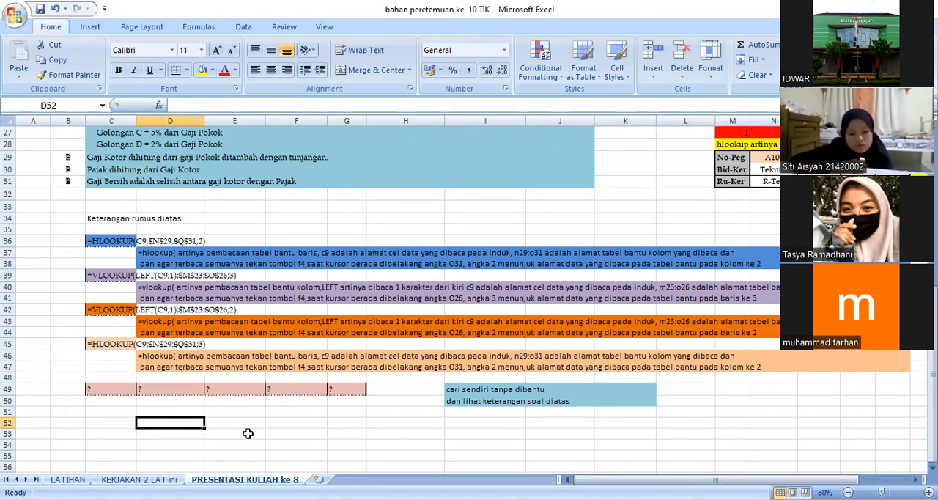
scroll(96, 455, "down", 2)
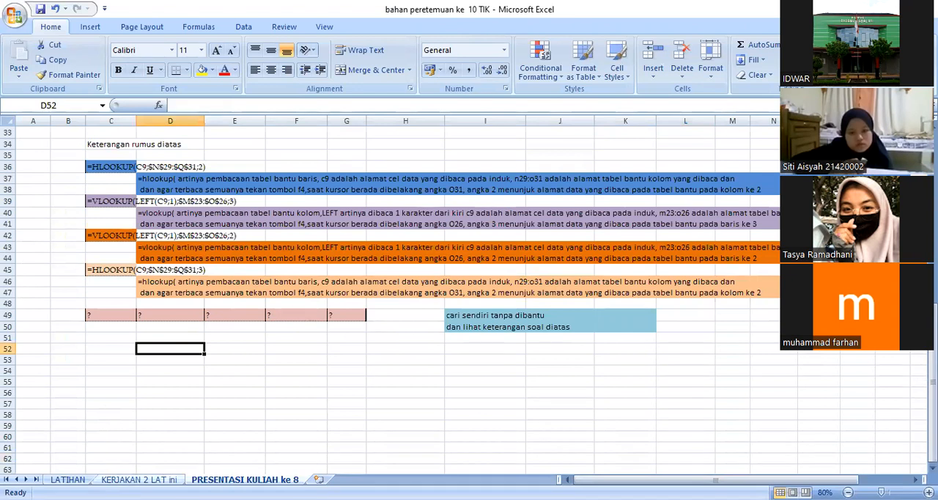
Step: Open the KERJAKAN 2 LAT ini sheet and examine the Tabel Mobil range D55:I58 and the Ketentuan rules below it
left_click(128, 479)
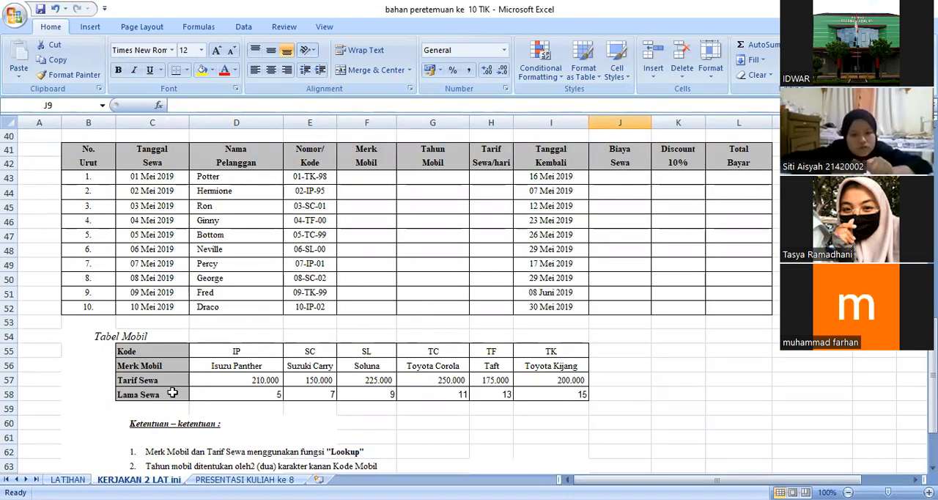
scroll(202, 380, "down", 2)
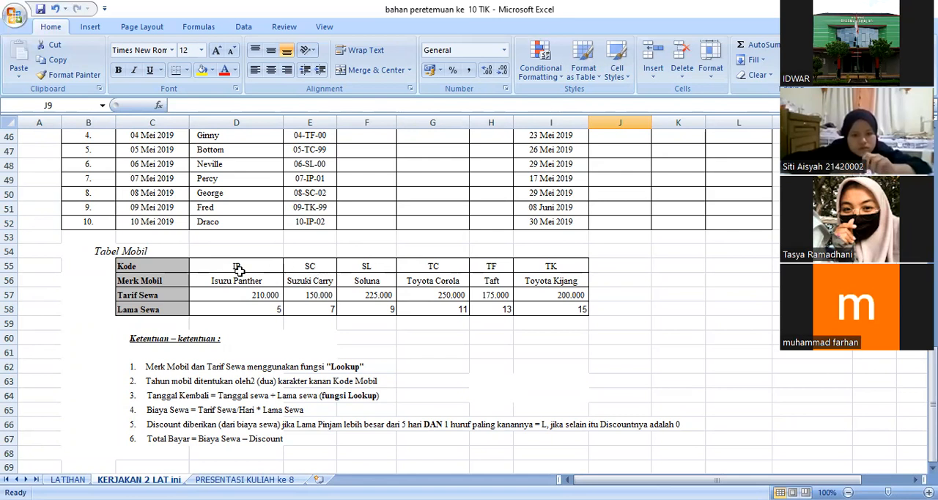
left_click_drag(238, 270, 535, 310)
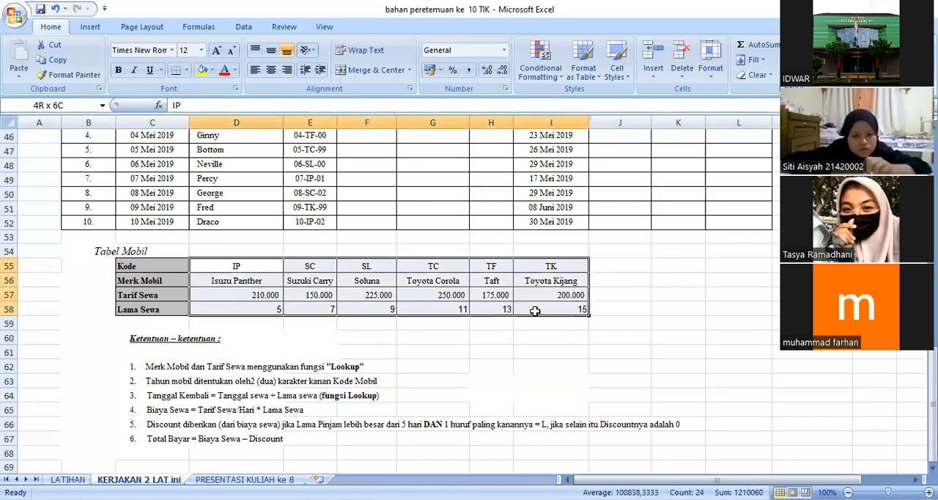
scroll(355, 374, "down", 3)
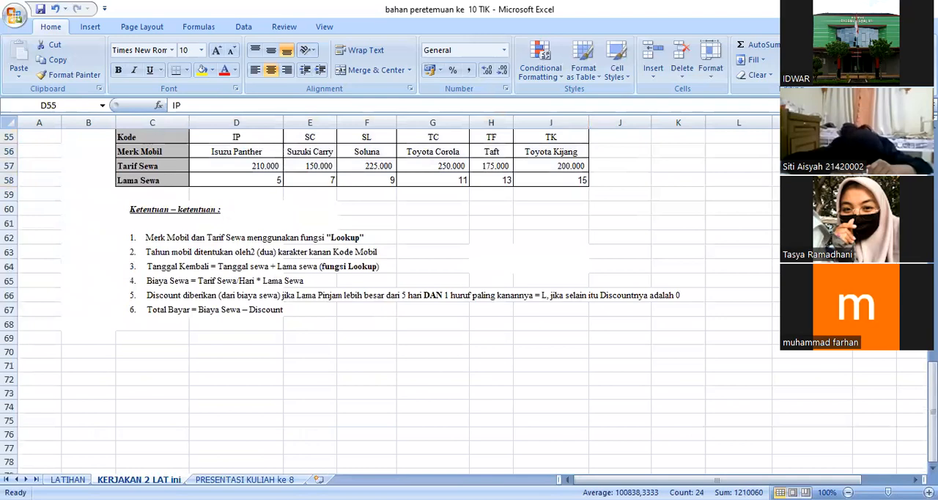
Step: Open the LATIHAN sheet and examine the Daftar Gaji Pegawai table and its Ketentuan rules
left_click(67, 479)
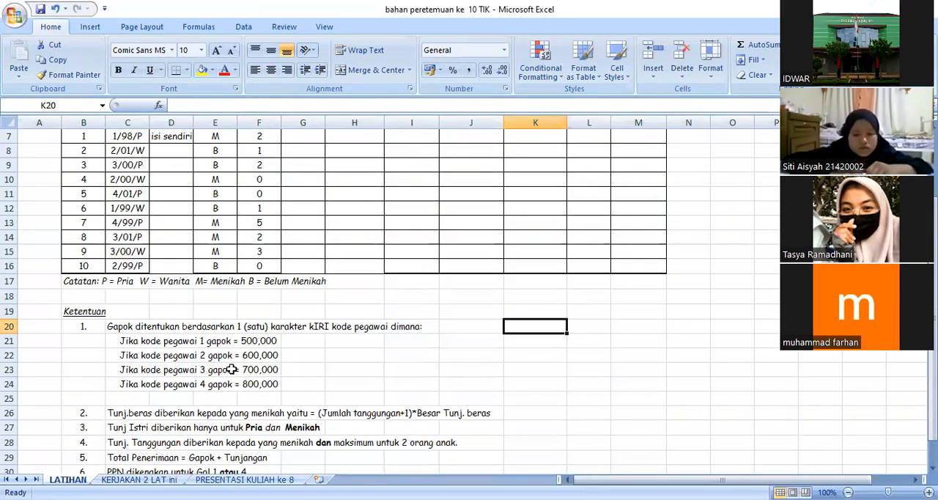
scroll(227, 370, "up", 2)
scroll(182, 354, "down", 5)
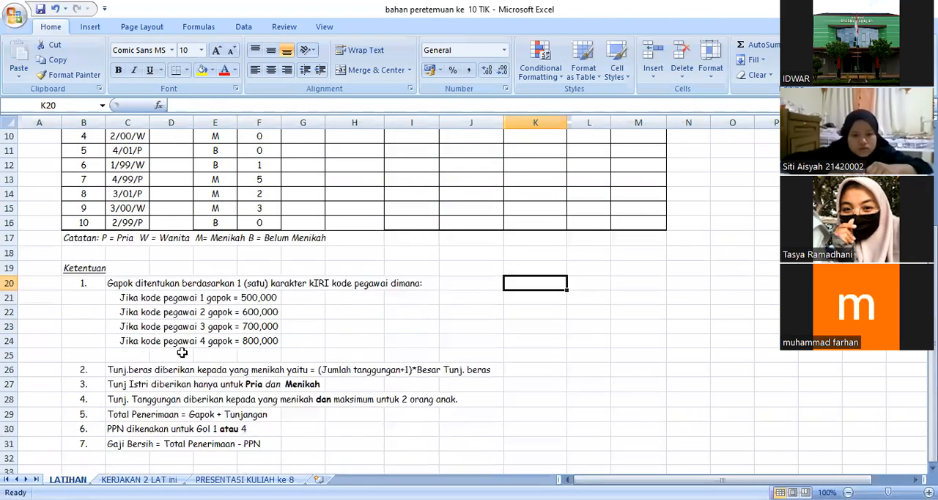
scroll(181, 352, "up", 2)
scroll(181, 353, "up", 3)
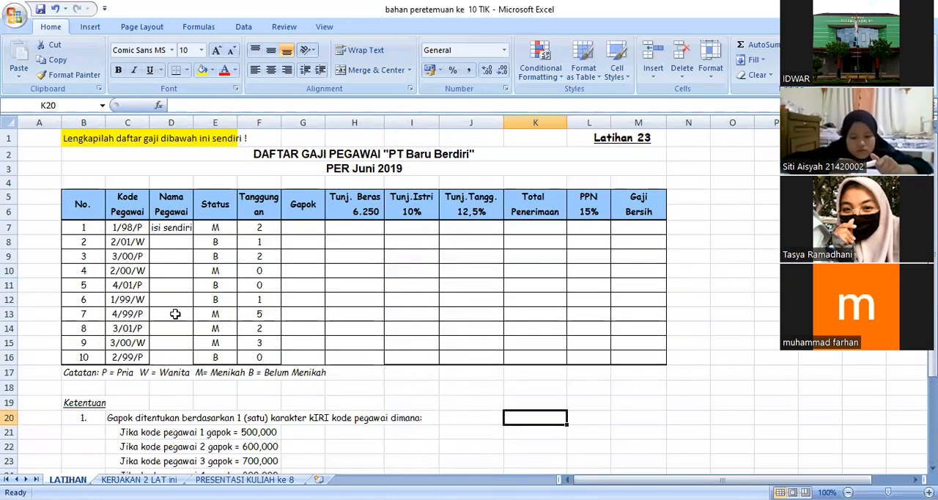
scroll(266, 298, "down", 4)
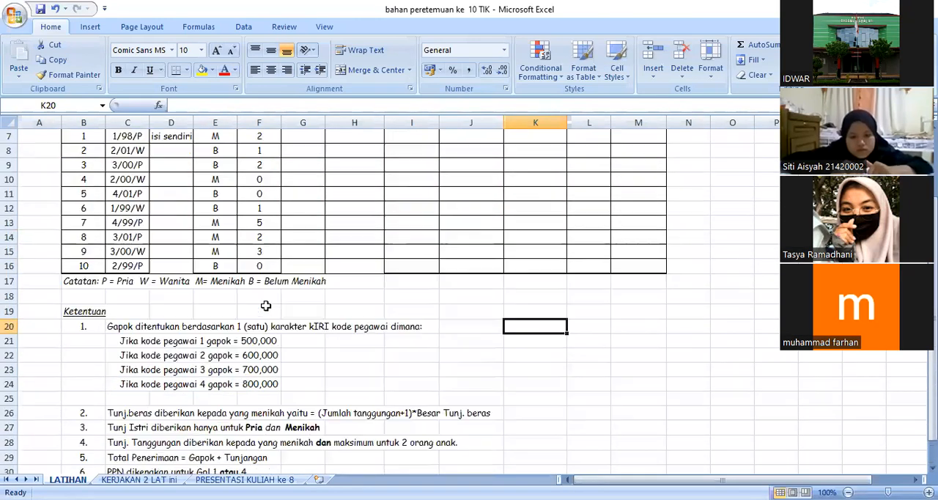
scroll(265, 311, "up", 1)
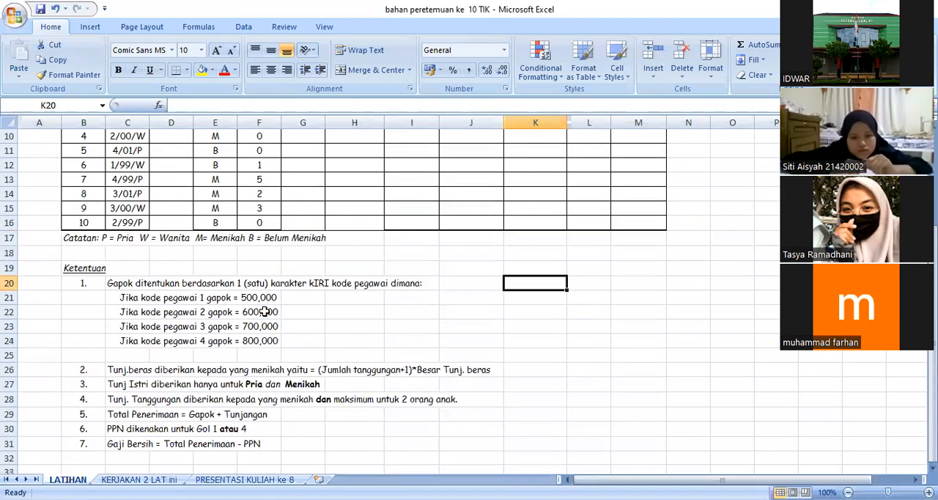